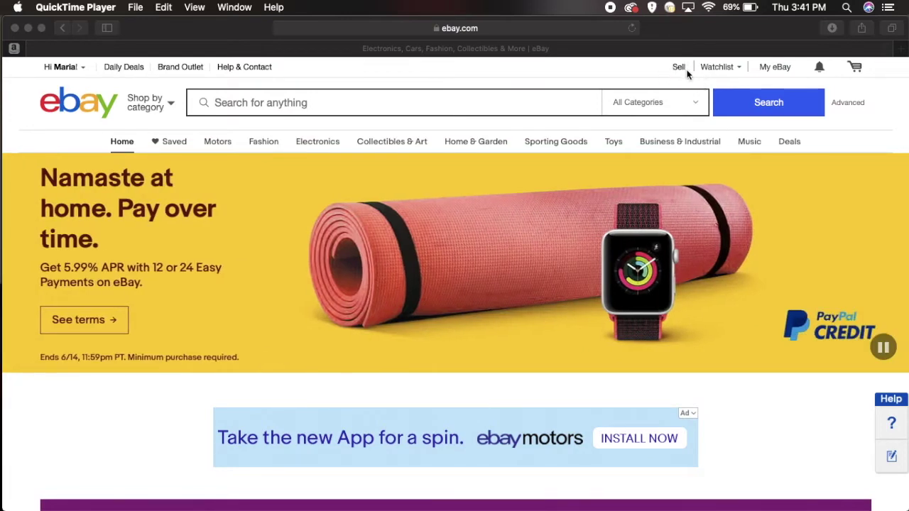
Bring the Safari window with the signed-in eBay home page to the front.
left_click(683, 66)
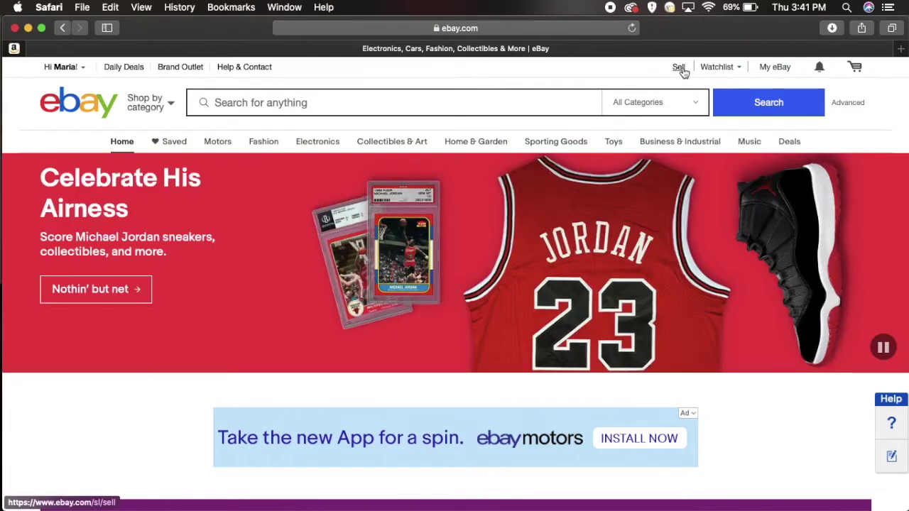
Go to Seller Hub's Manage active listings page and browse the 2,449 listings.
left_click(682, 67)
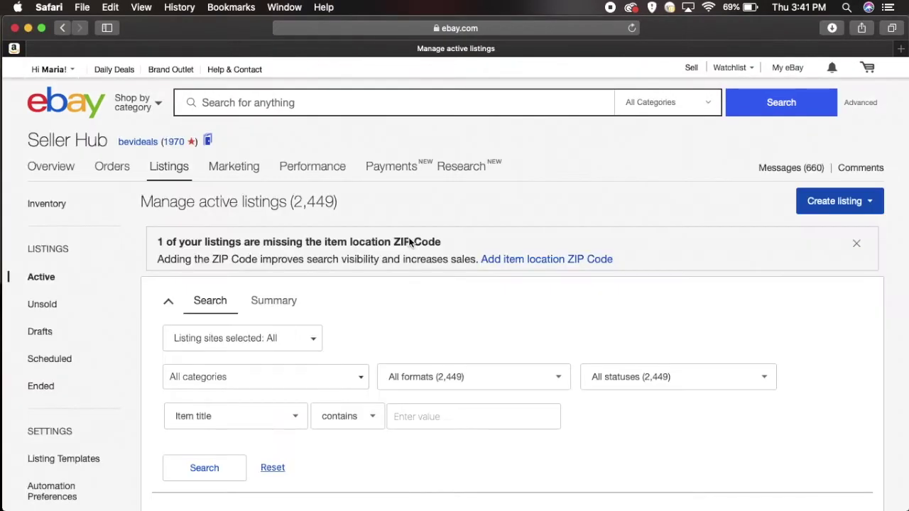
scroll(410, 243, "down", 15)
scroll(409, 238, "down", 8)
scroll(408, 238, "up", 20)
scroll(336, 423, "down", 2)
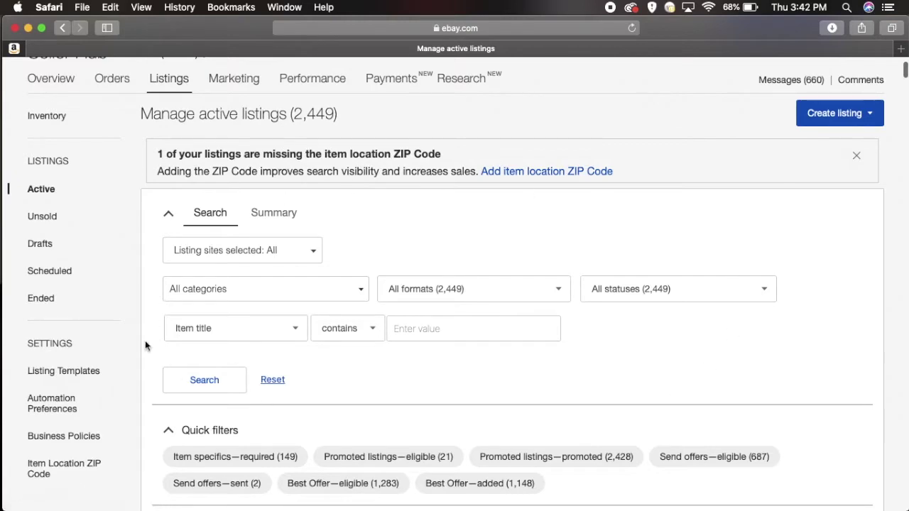
scroll(462, 366, "down", 10)
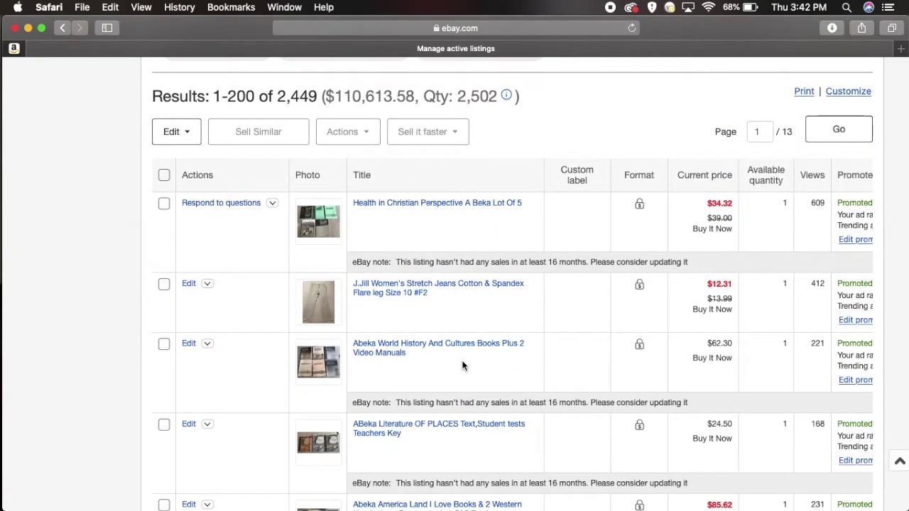
scroll(248, 387, "down", 15)
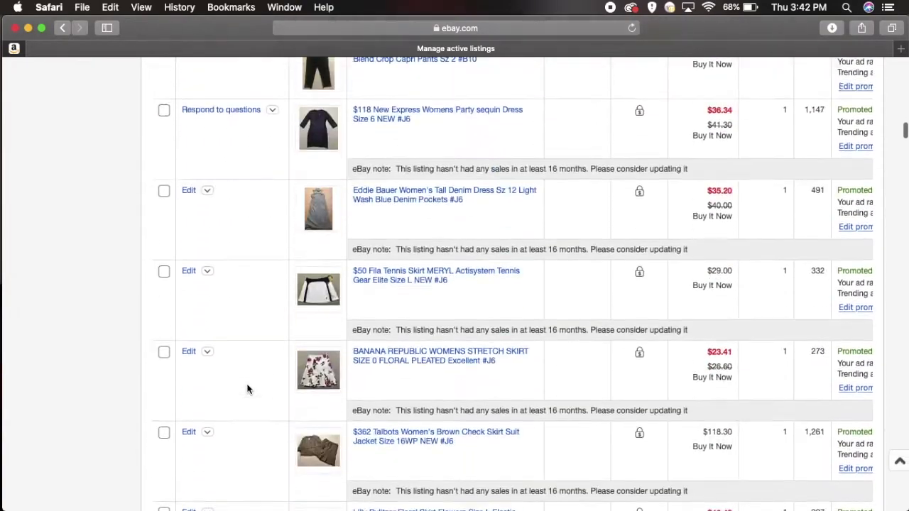
scroll(248, 387, "up", 15)
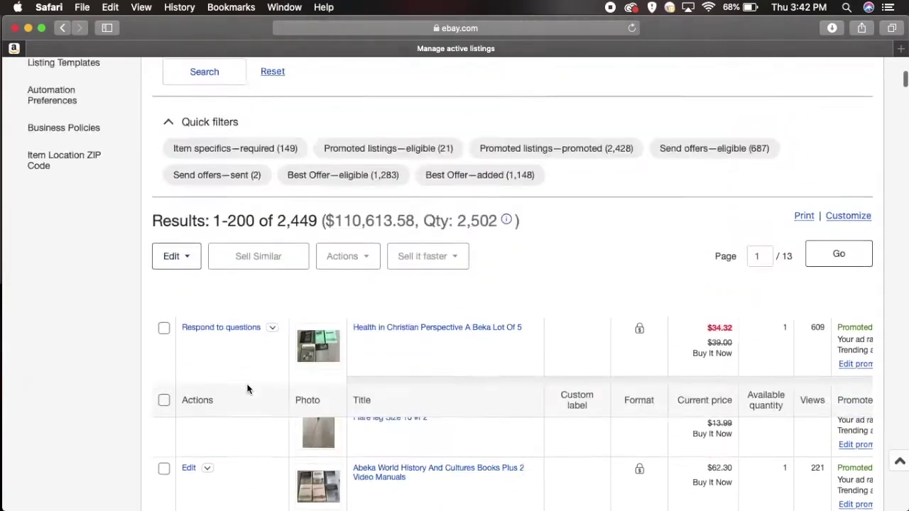
scroll(247, 387, "up", 5)
scroll(248, 387, "down", 5)
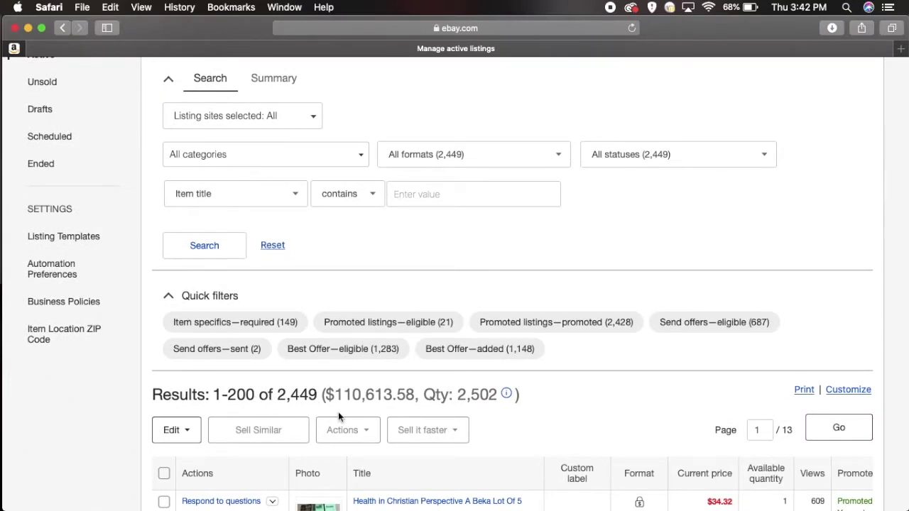
scroll(338, 417, "up", 2)
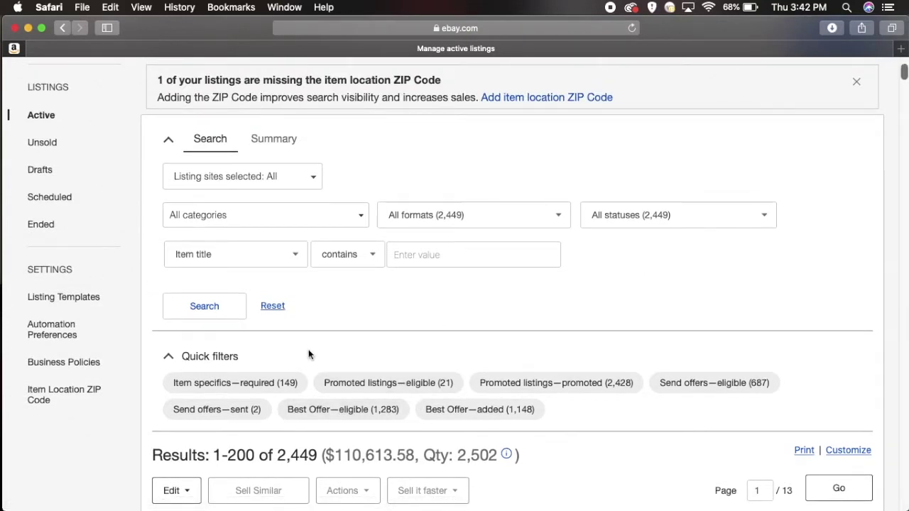
Filter the active listings by the Golf eBay category and run the search.
left_click(363, 215)
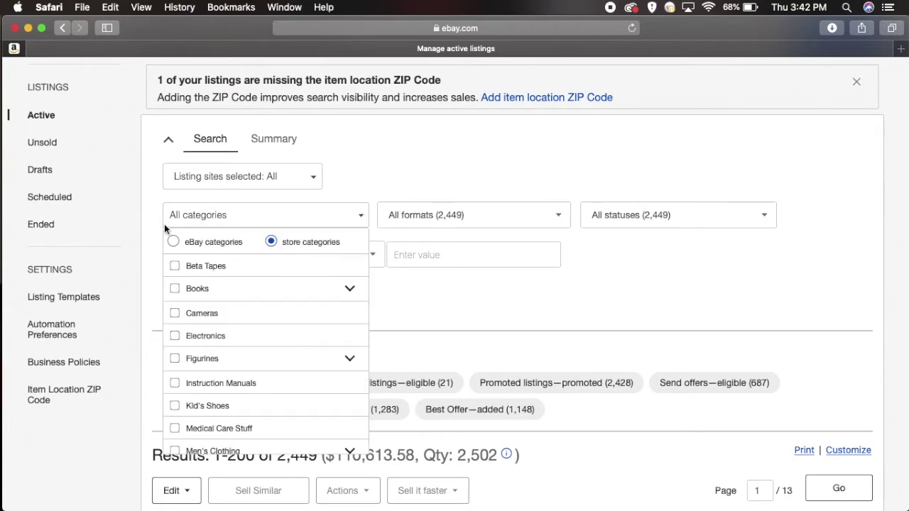
left_click(174, 242)
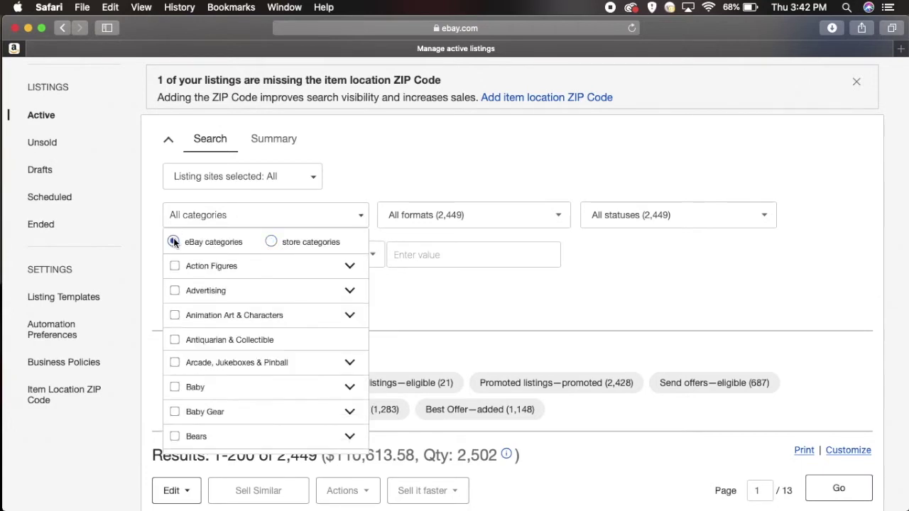
scroll(233, 380, "down", 5)
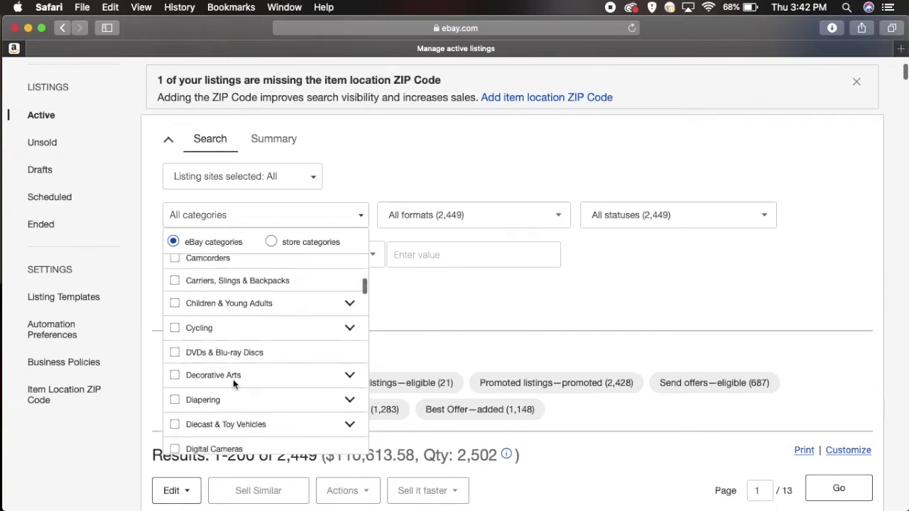
scroll(232, 379, "down", 2)
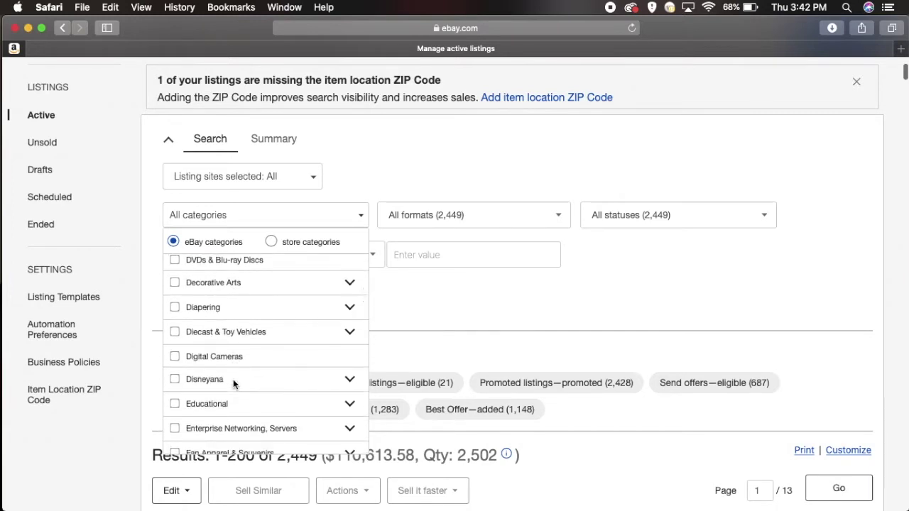
scroll(233, 379, "down", 3)
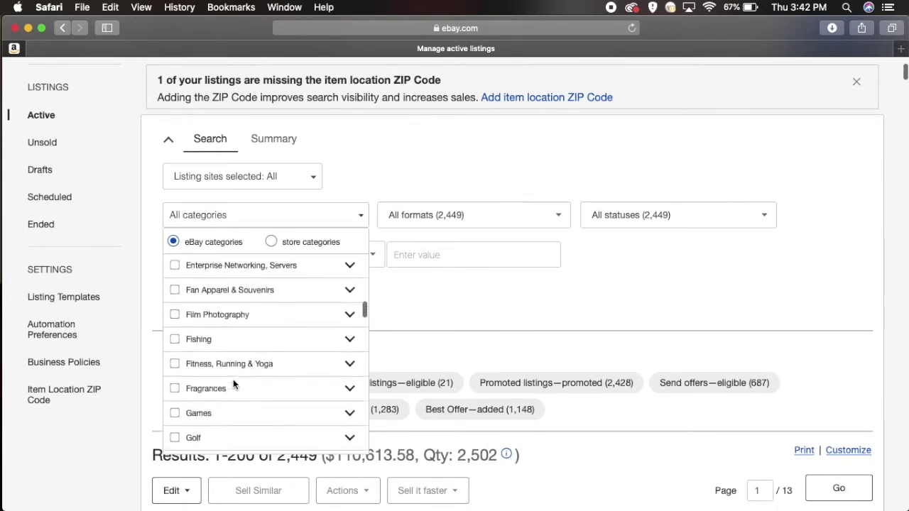
scroll(233, 379, "down", 3)
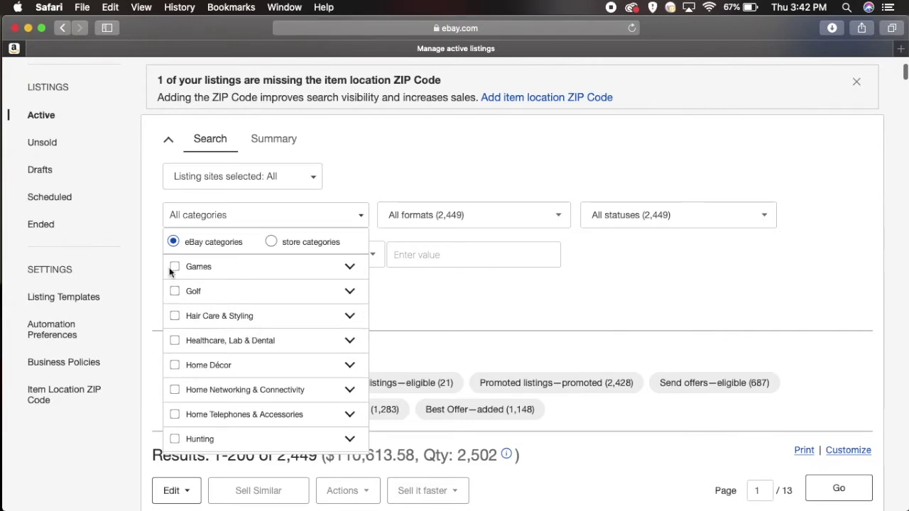
left_click(175, 291)
left_click(474, 306)
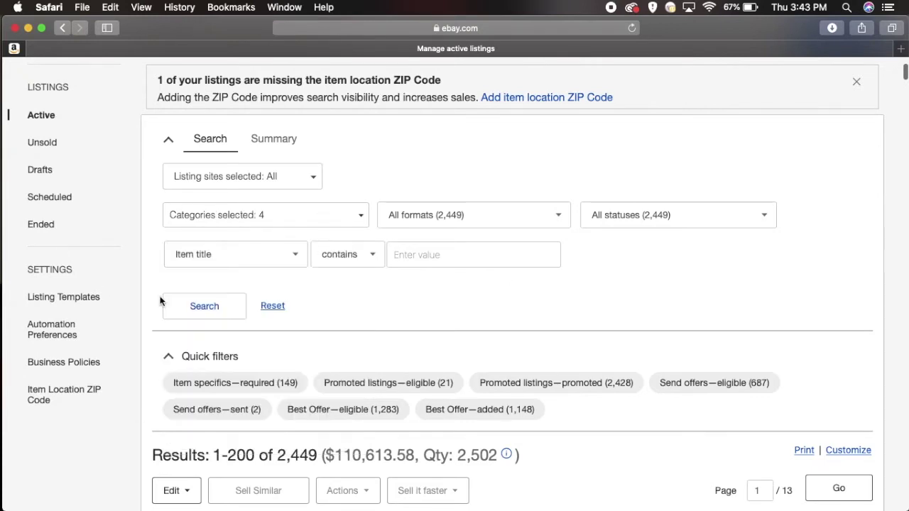
left_click(205, 306)
Review the 5 Golf results worth $170.40 and bring up the listing format options.
scroll(216, 306, "down", 5)
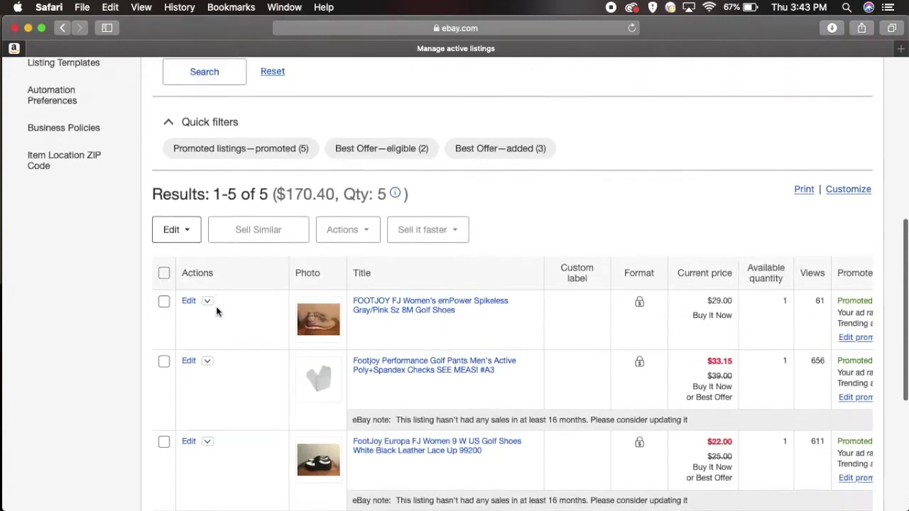
scroll(221, 305, "down", 3)
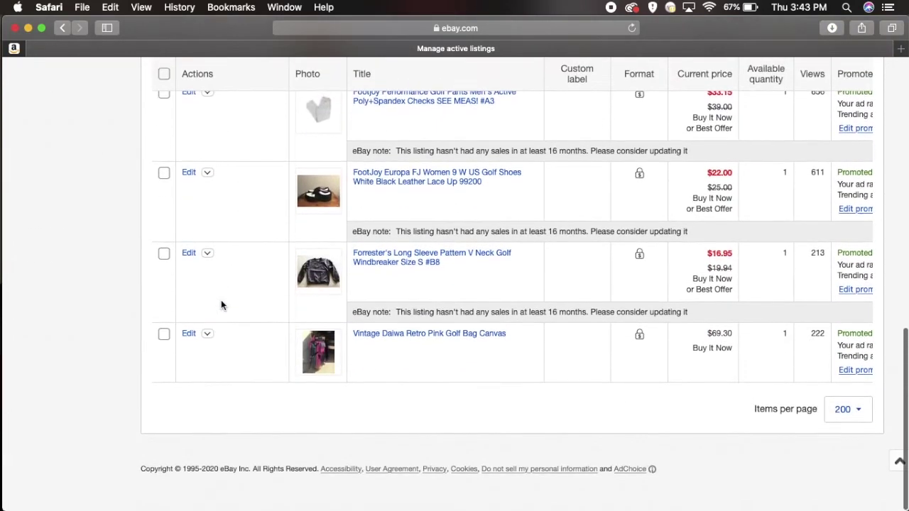
scroll(380, 298, "up", 5)
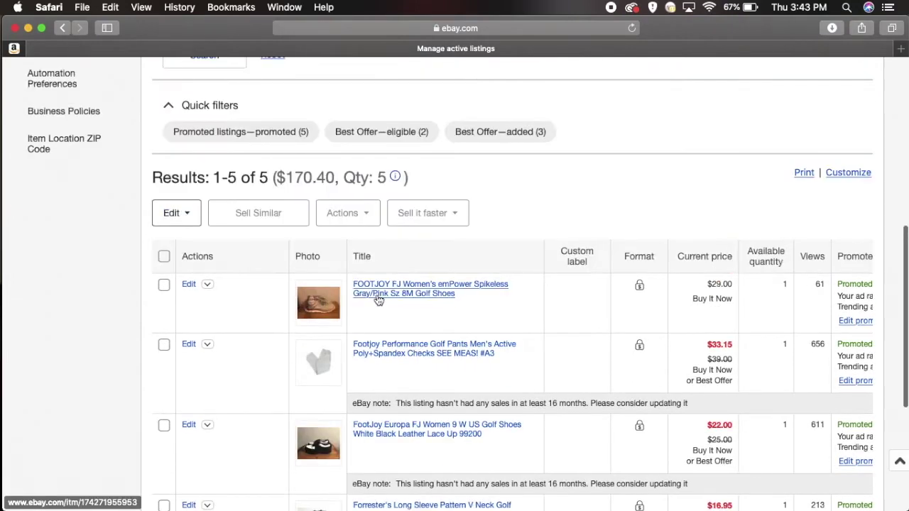
scroll(378, 299, "down", 3)
scroll(378, 300, "up", 7)
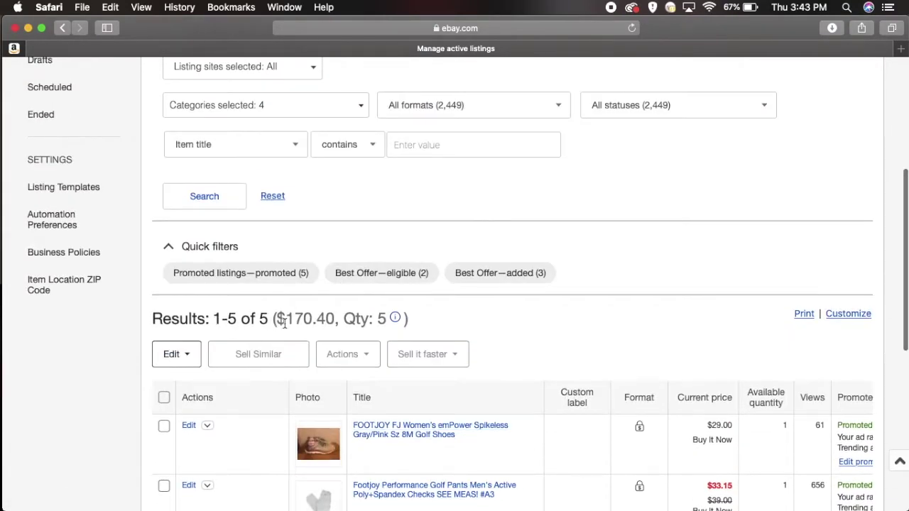
scroll(284, 322, "down", 8)
scroll(558, 285, "up", 12)
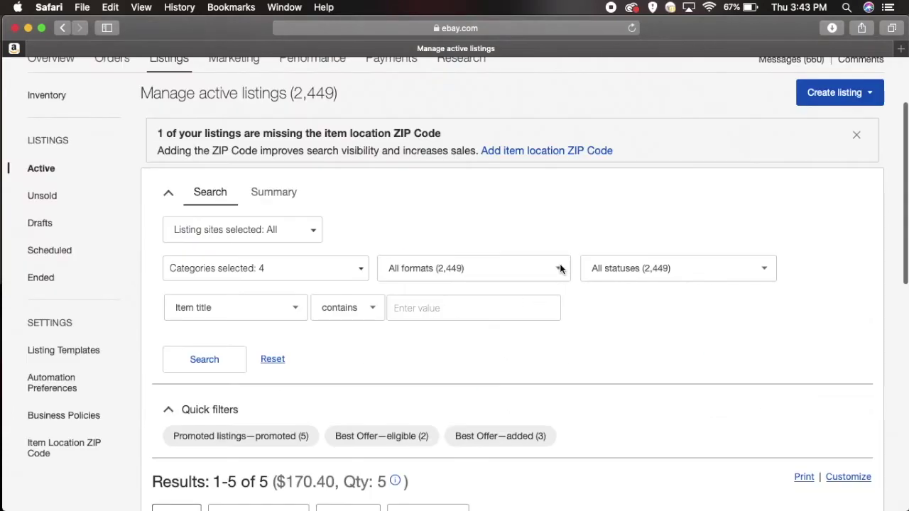
left_click(558, 266)
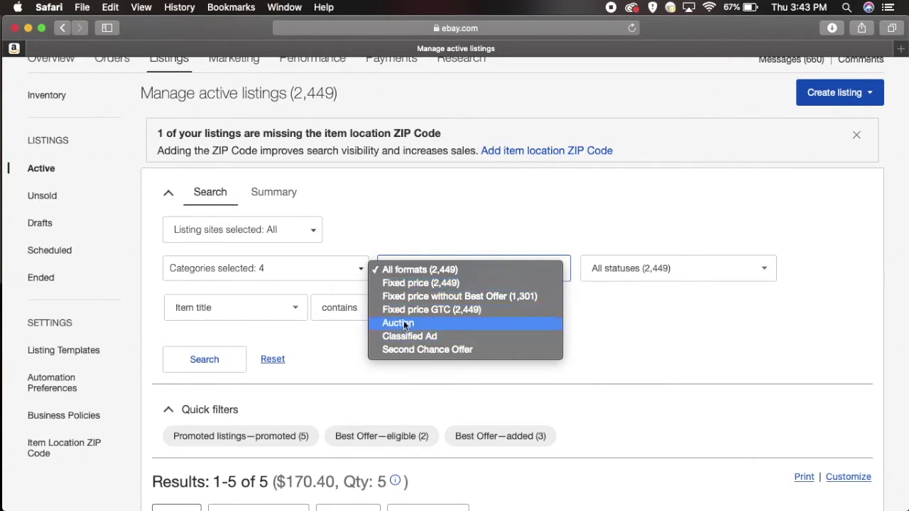
Uncheck Golf to restore All categories, then bring up the Item title search-field list.
left_click(360, 268)
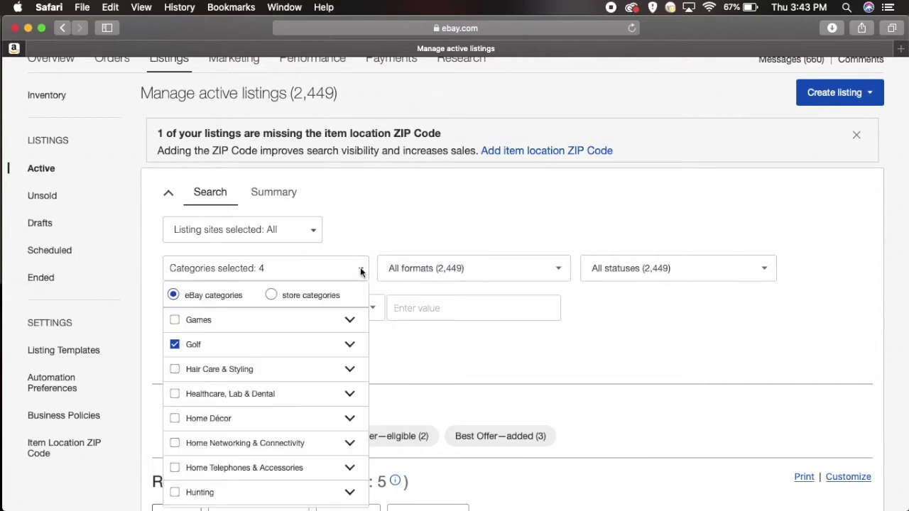
left_click(175, 345)
left_click(168, 291)
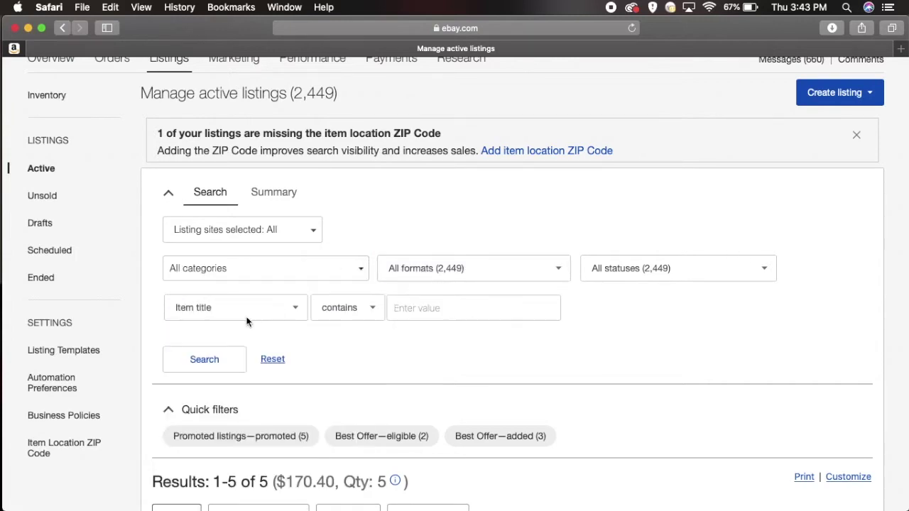
left_click(296, 308)
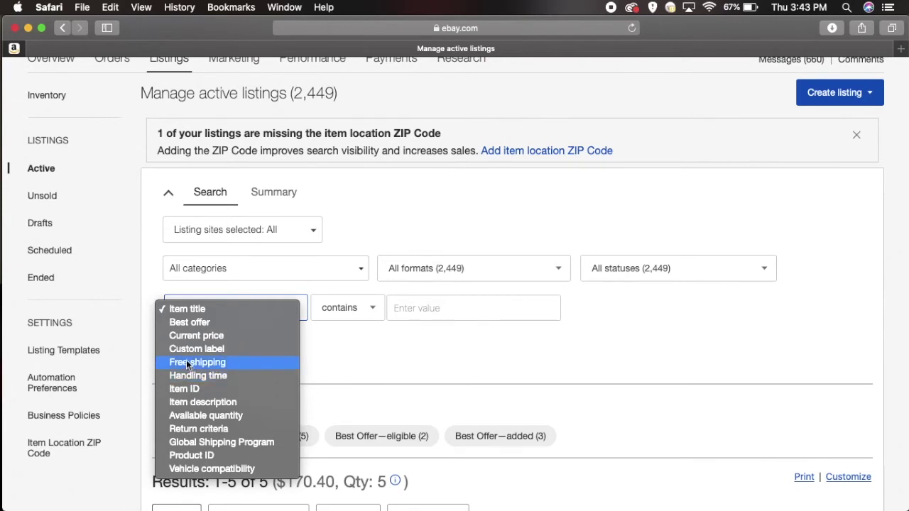
Search item titles containing 'talbots', returning 43 listings worth $1,813.95.
left_click(203, 313)
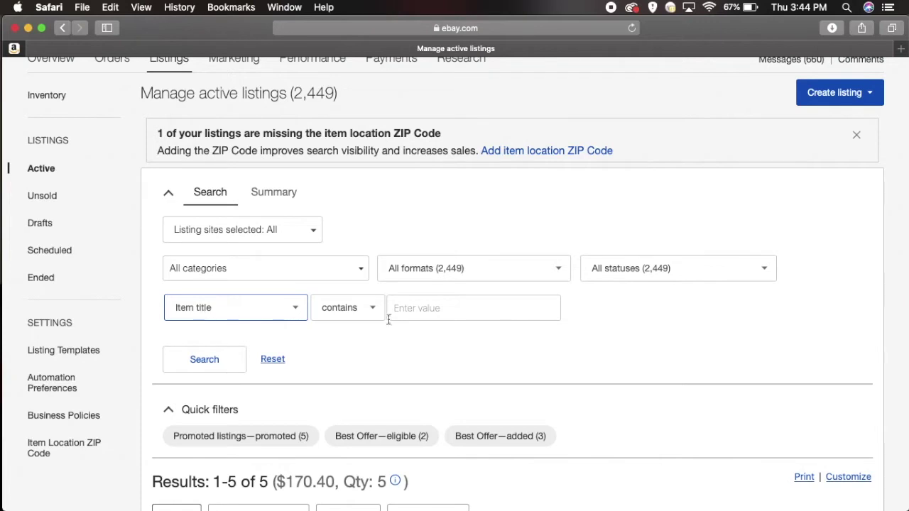
left_click(441, 304)
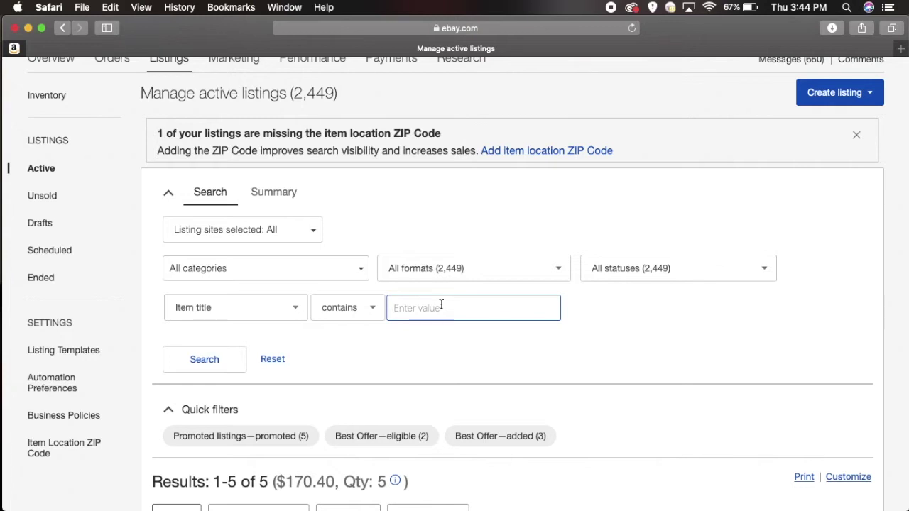
type("talbots")
left_click(237, 359)
scroll(331, 373, "down", 10)
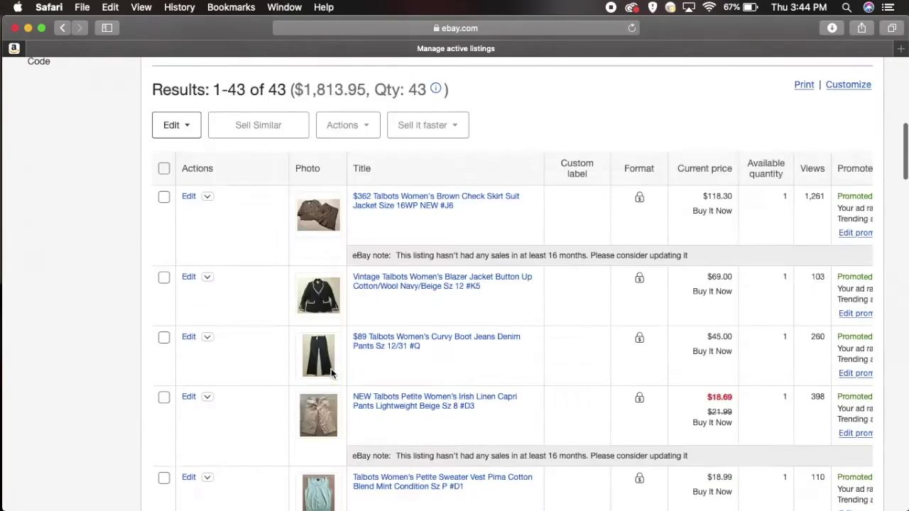
scroll(334, 345, "up", 3)
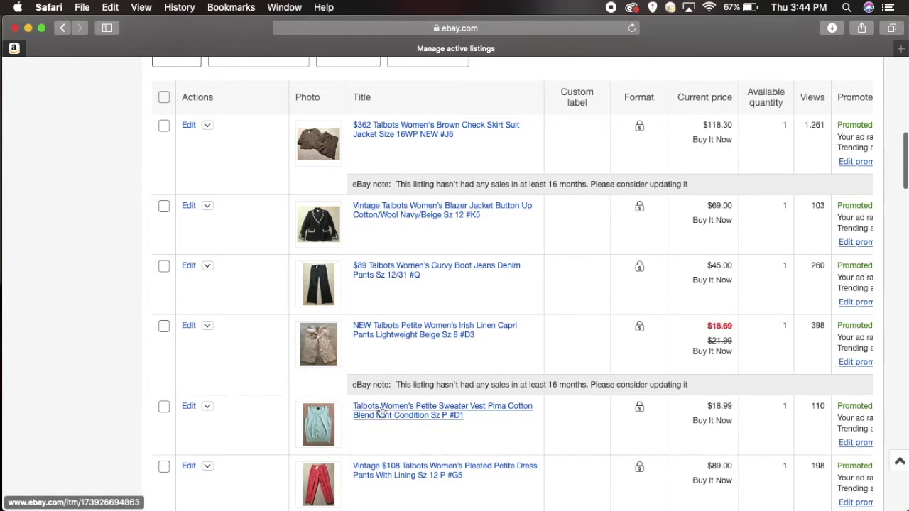
scroll(379, 416, "up", 6)
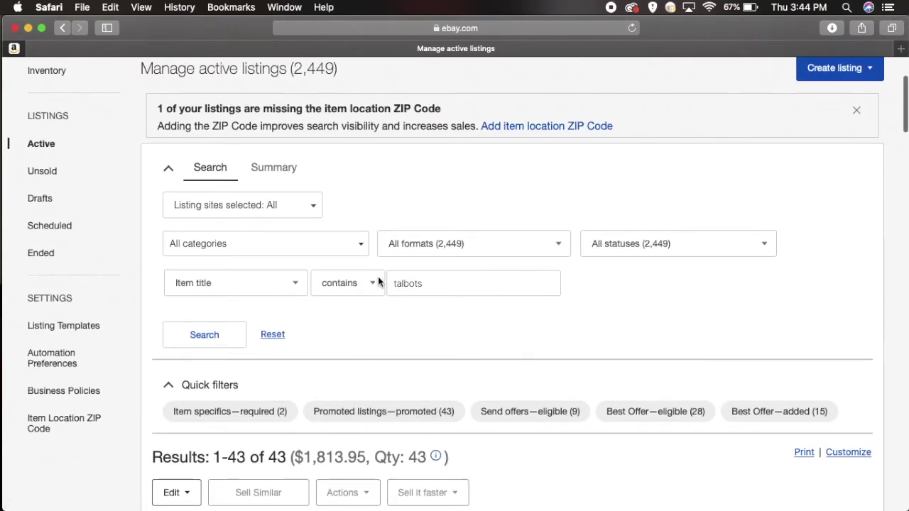
Replace the title search with 'skirts' and review the matching listings.
double_click(434, 282)
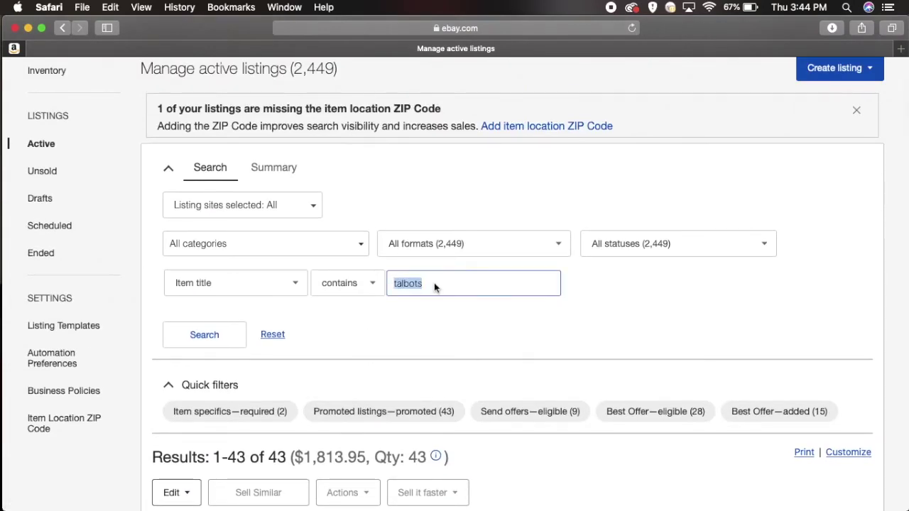
type("skirts")
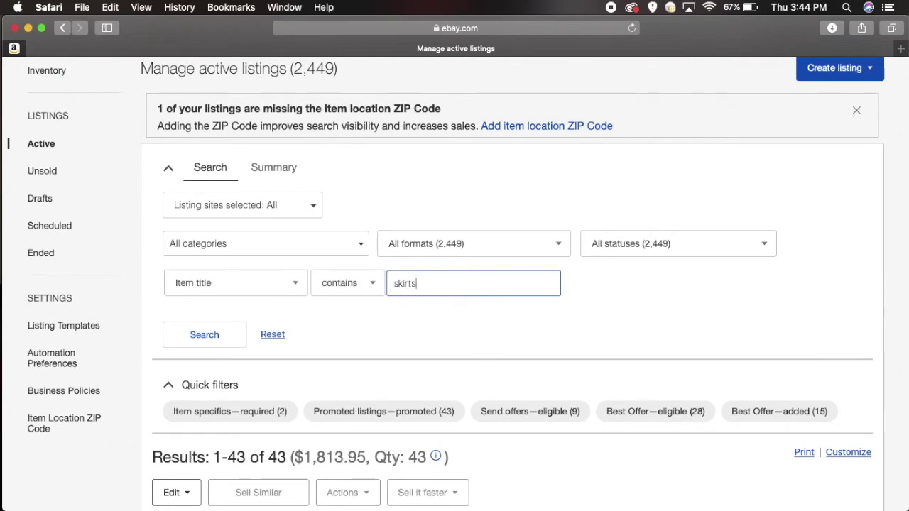
left_click(204, 334)
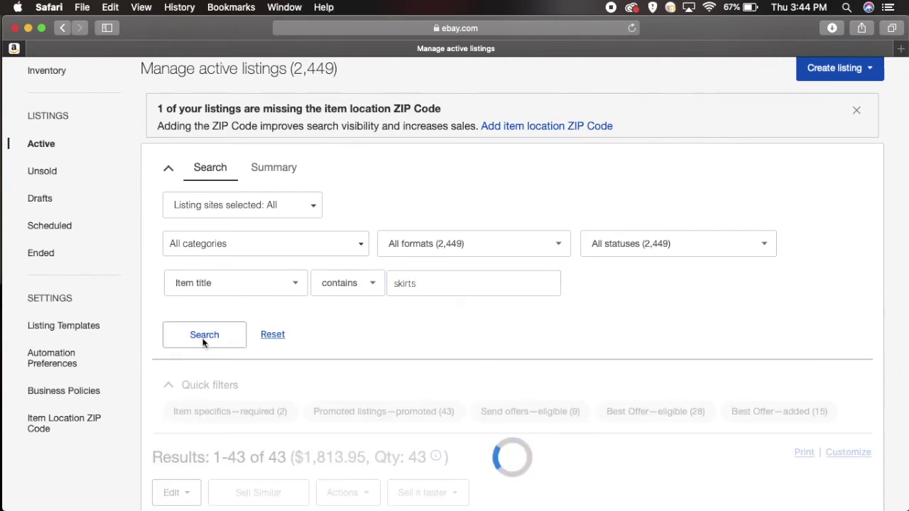
scroll(385, 376, "down", 15)
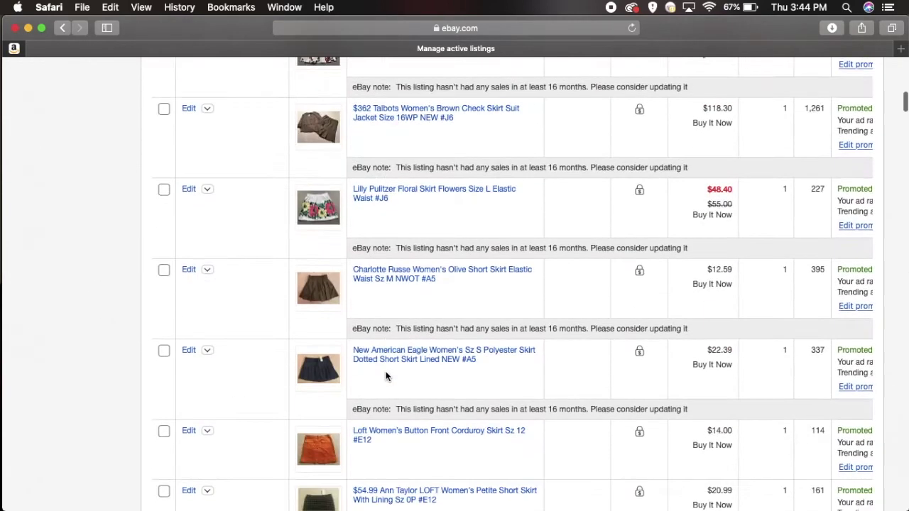
scroll(385, 376, "down", 1)
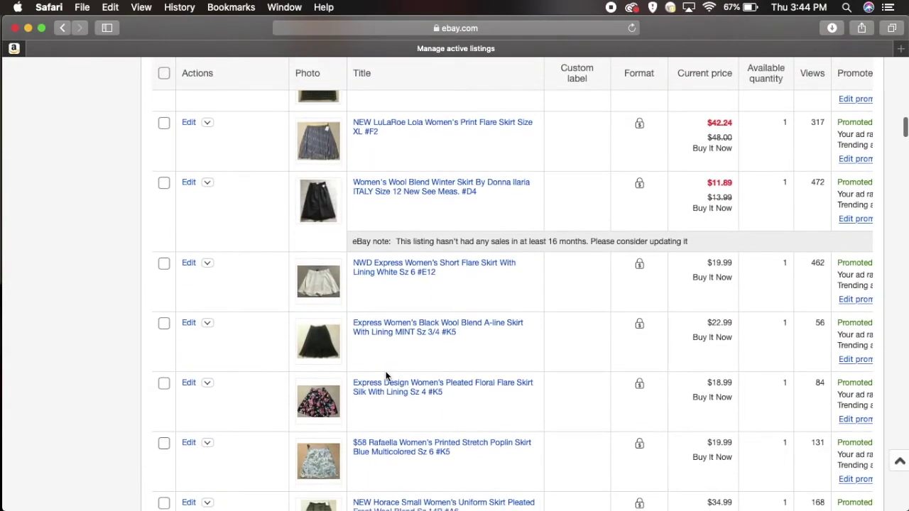
scroll(386, 376, "up", 15)
scroll(386, 377, "down", 7)
scroll(385, 376, "up", 2)
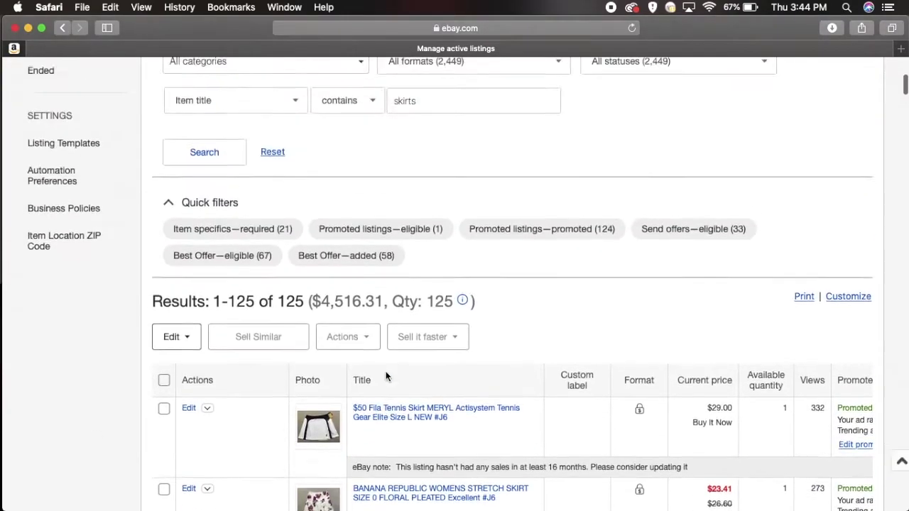
scroll(385, 376, "up", 5)
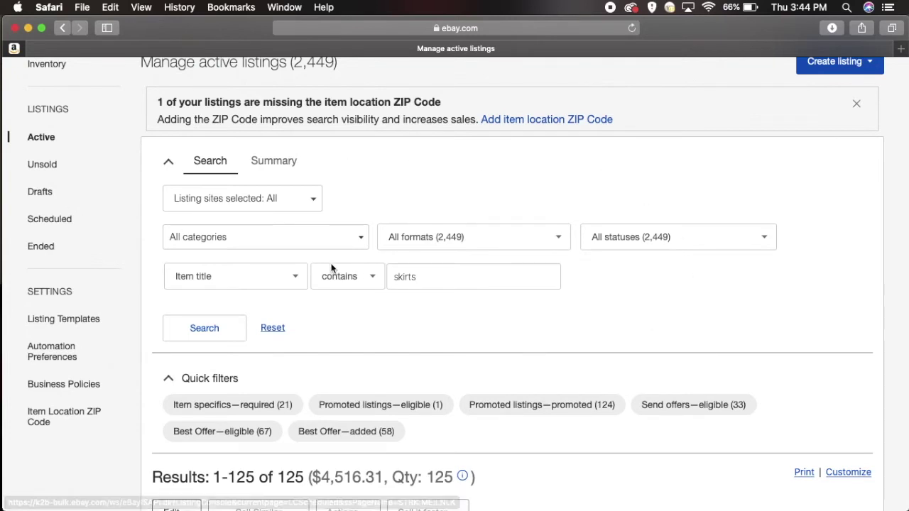
Edit the $362 Talbots Women's Brown Check Skirt Suit Jacket listing.
left_click(291, 275)
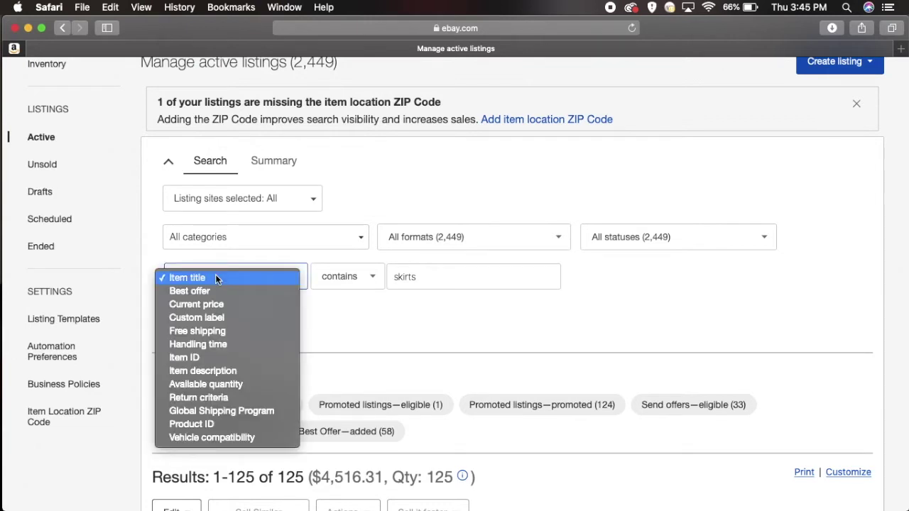
left_click(216, 276)
double_click(428, 276)
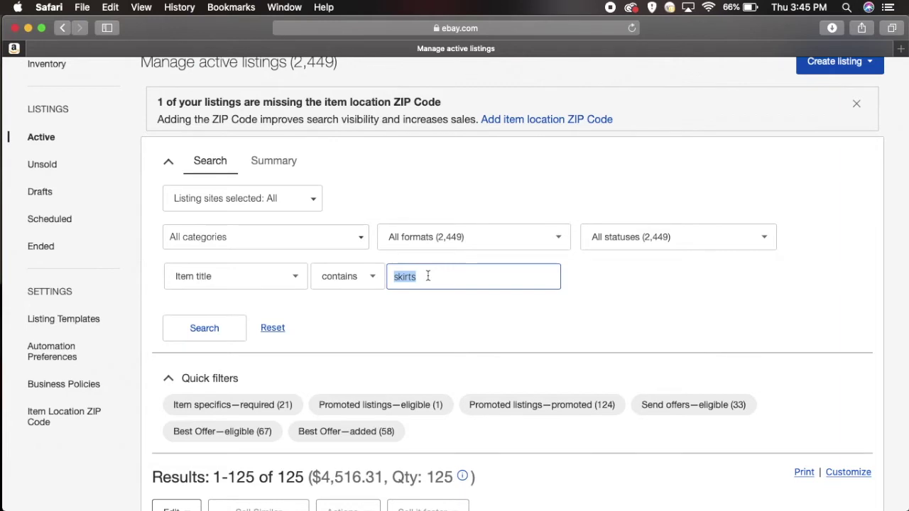
scroll(428, 276, "down", 5)
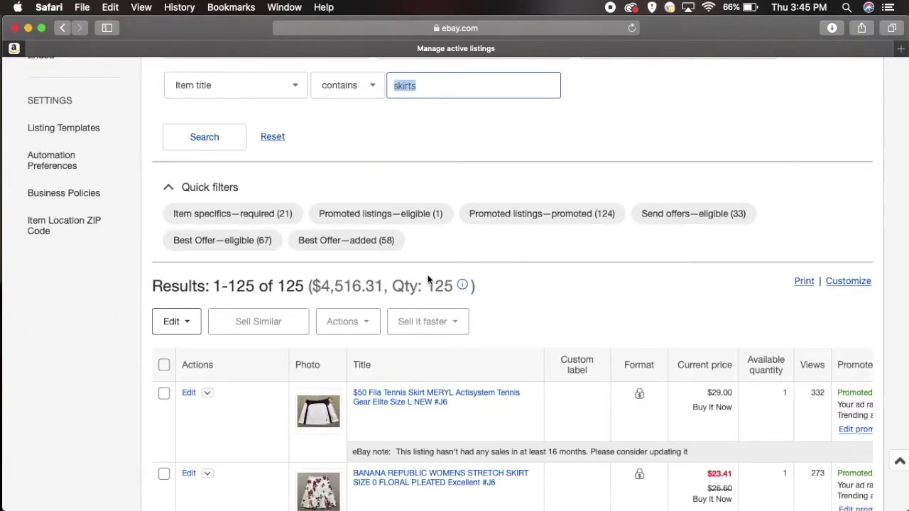
scroll(427, 279, "down", 8)
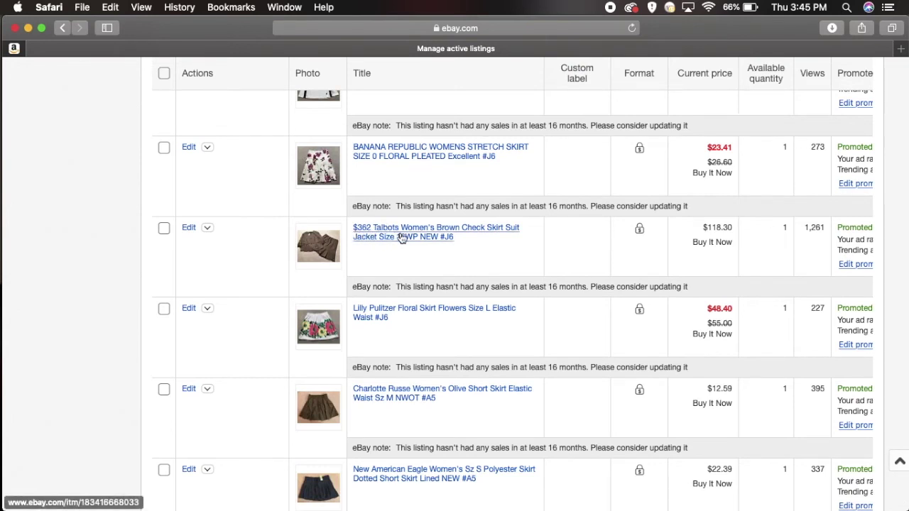
left_click(189, 230)
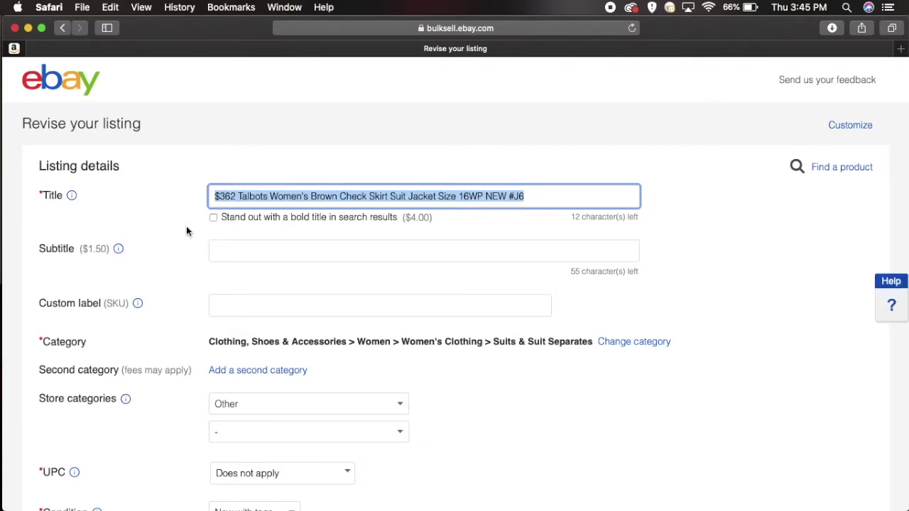
Touch up the space before 16WP in the title, then review specifics and description.
left_click(456, 196)
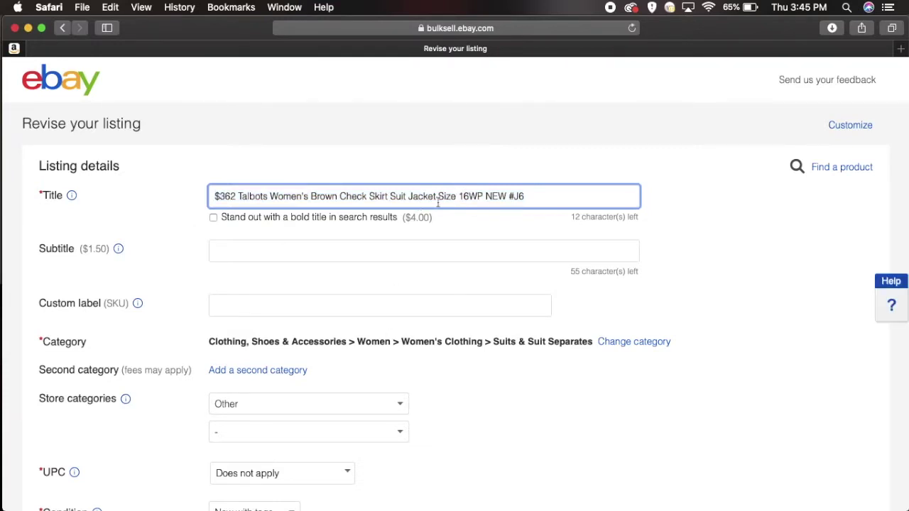
key("Delete")
key("BackSpace")
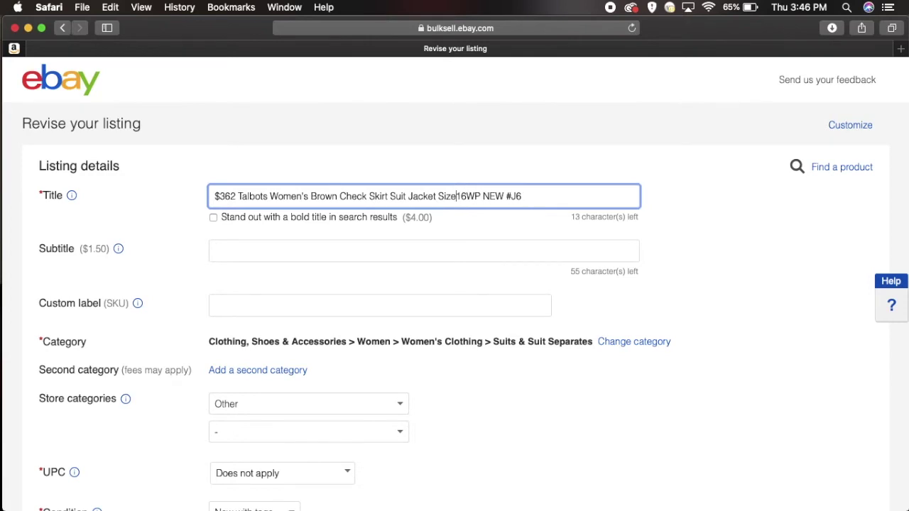
scroll(282, 256, "down", 5)
scroll(282, 256, "up", 3)
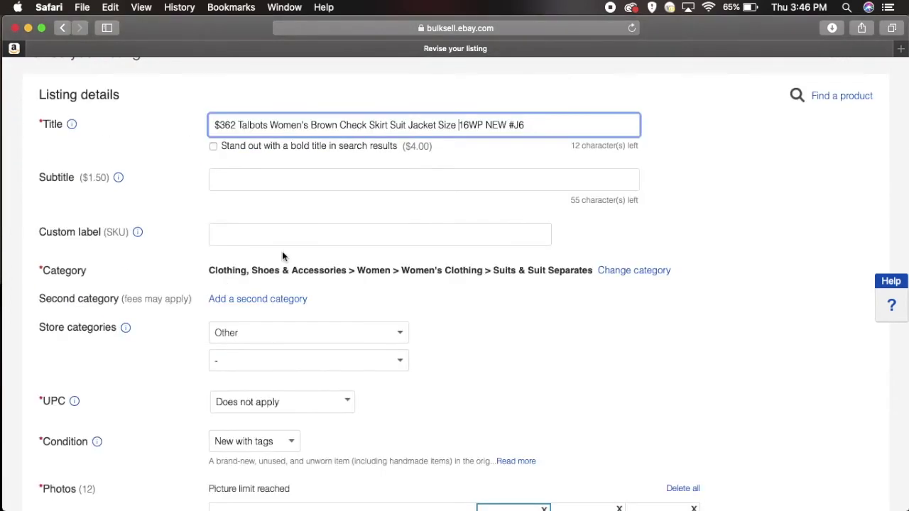
scroll(282, 255, "down", 10)
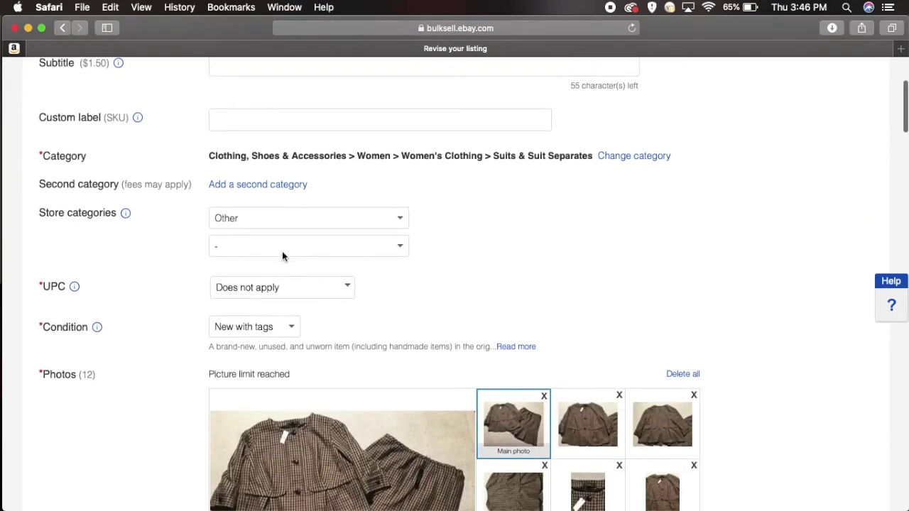
scroll(282, 252, "down", 15)
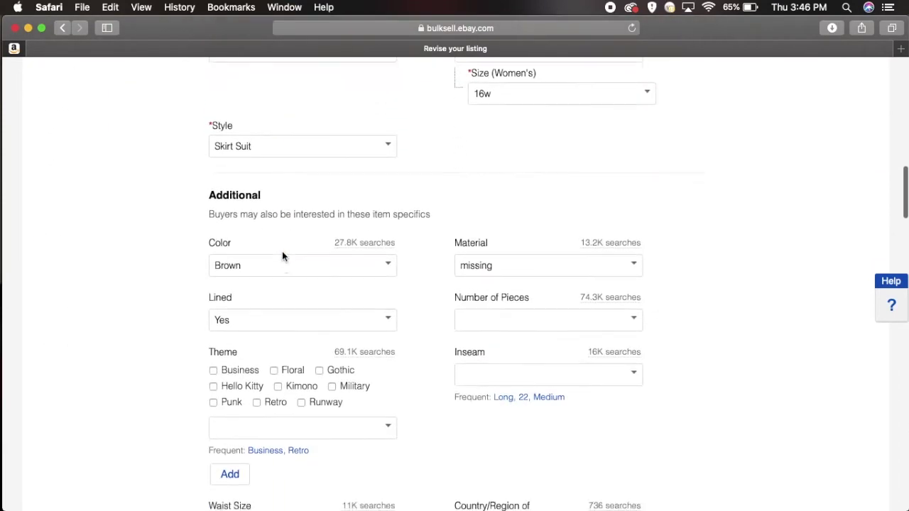
scroll(282, 256, "down", 6)
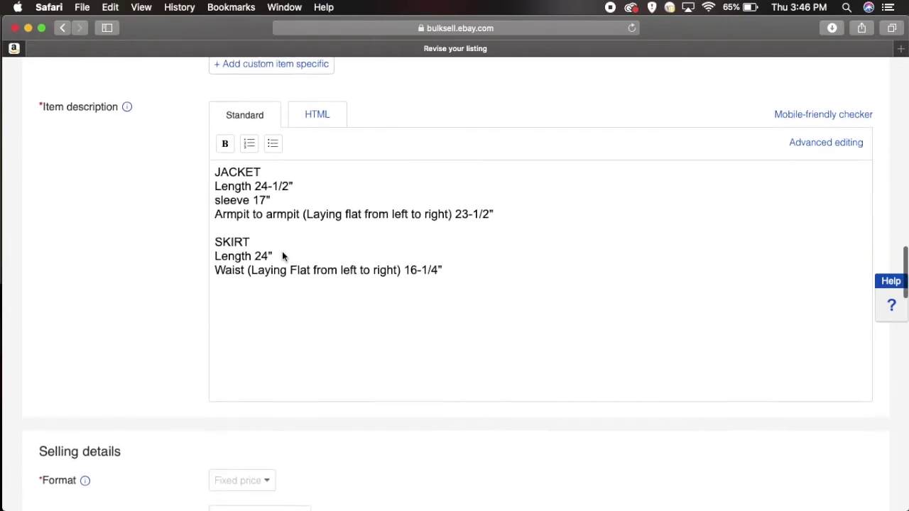
scroll(282, 252, "up", 2)
scroll(283, 252, "up", 1)
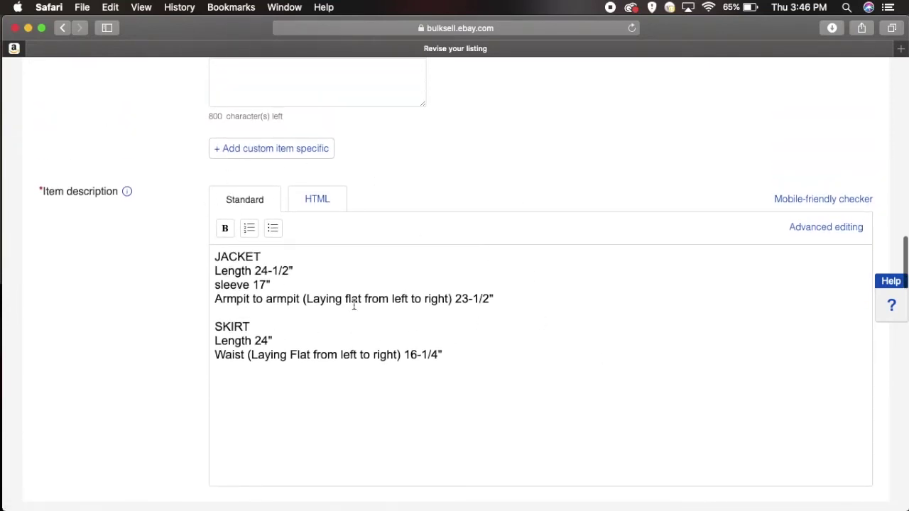
scroll(354, 305, "up", 10)
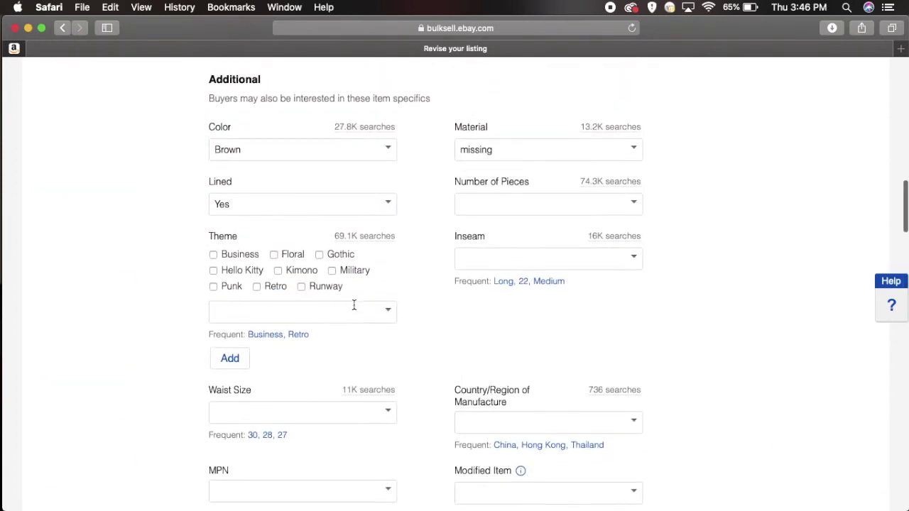
scroll(353, 305, "up", 15)
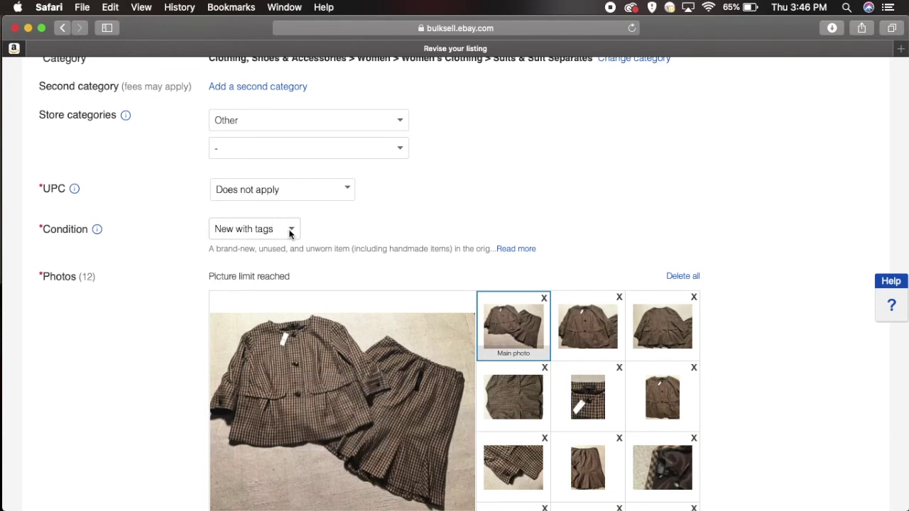
Change the item condition from New with defects to New with tags.
left_click(291, 228)
left_click(243, 257)
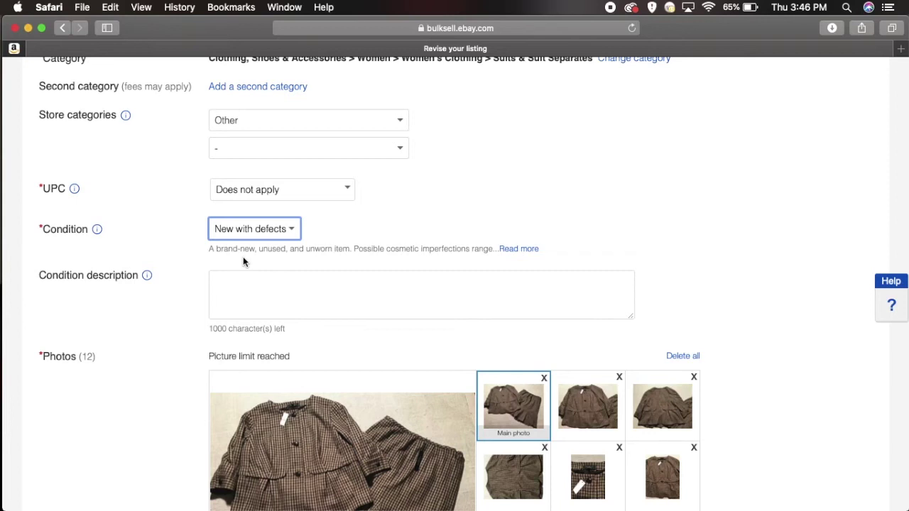
left_click(292, 231)
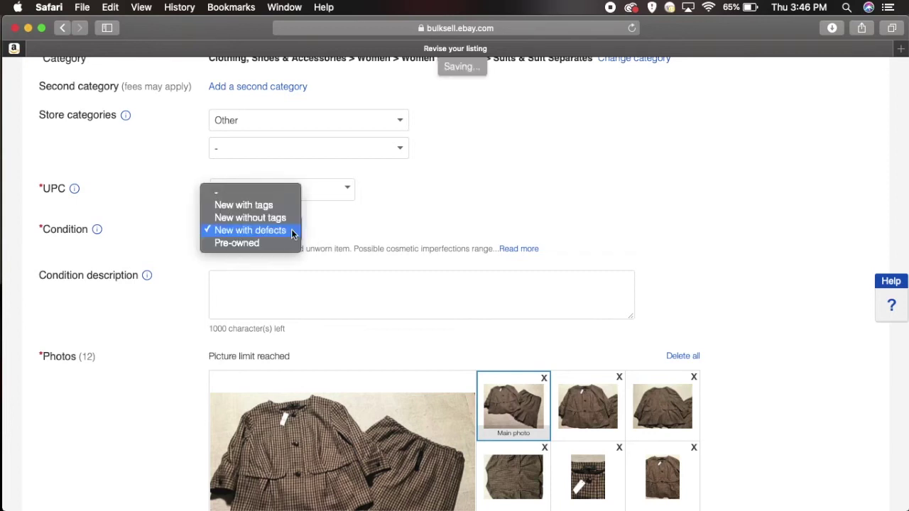
left_click(252, 204)
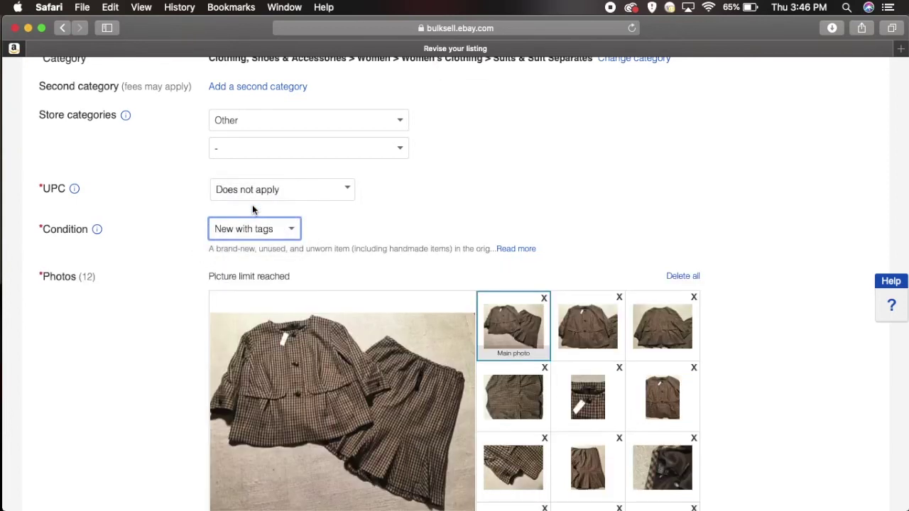
scroll(266, 291, "down", 5)
scroll(267, 291, "down", 2)
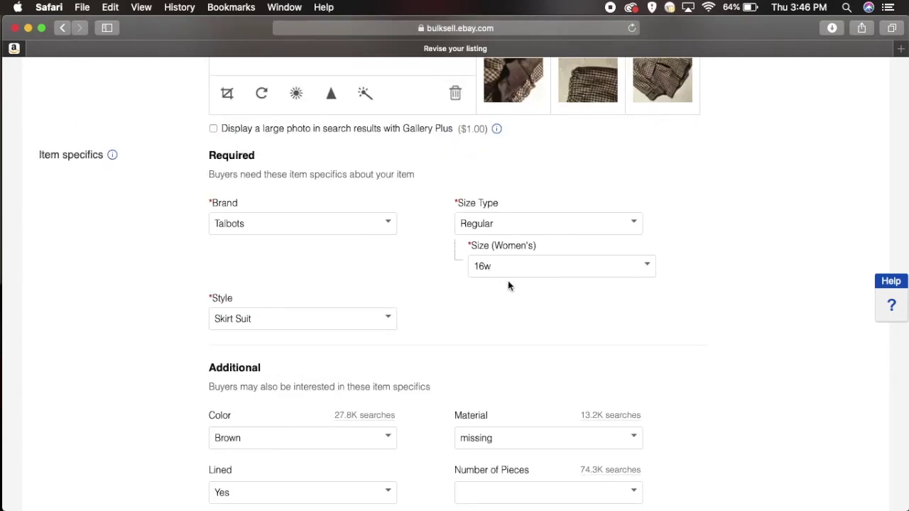
scroll(507, 284, "down", 4)
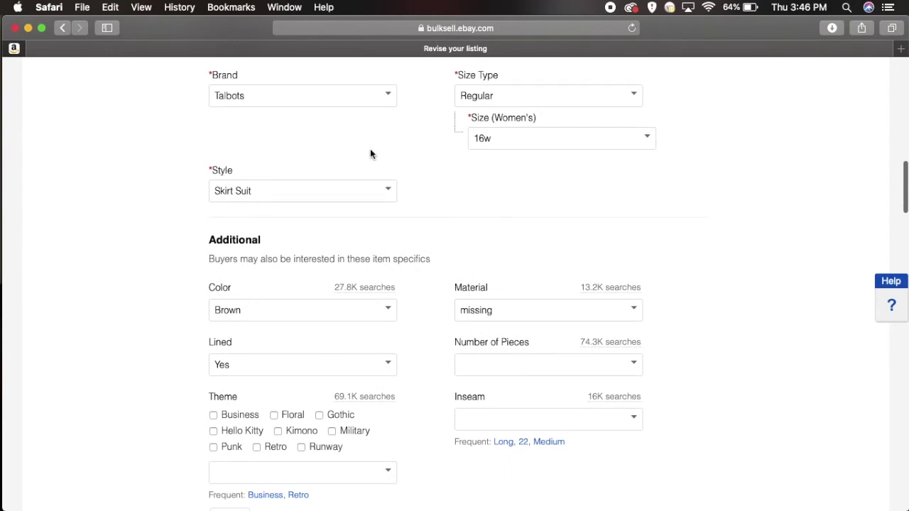
Clear and retype the Style item specific as Skirt Suit.
left_click(280, 191)
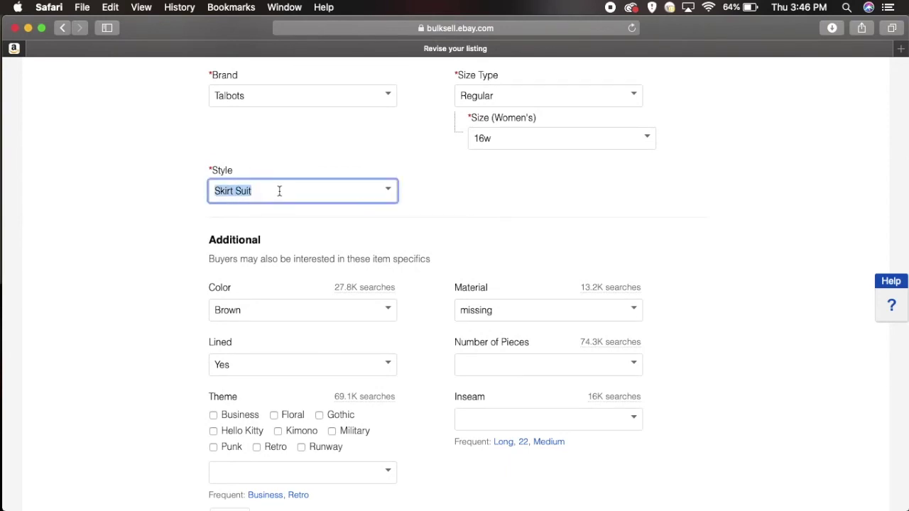
key("BackSpace")
type("Skirt Sui")
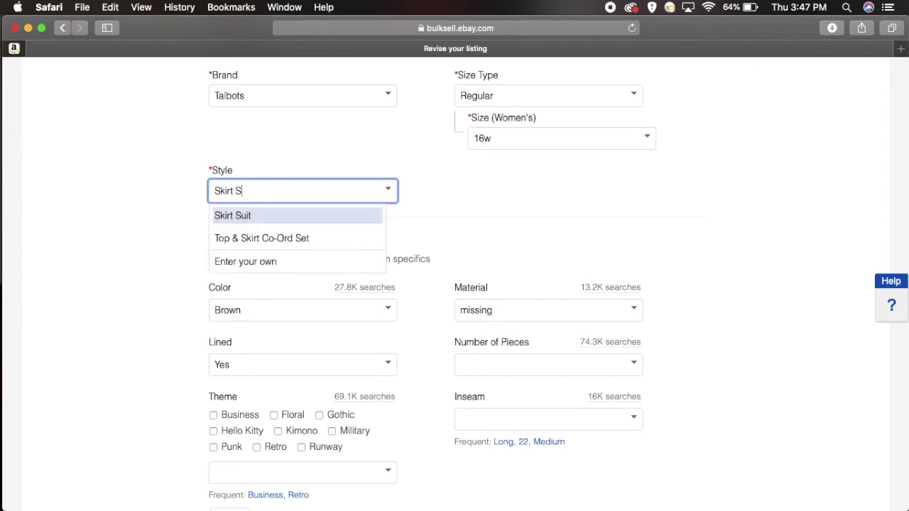
scroll(686, 274, "down", 15)
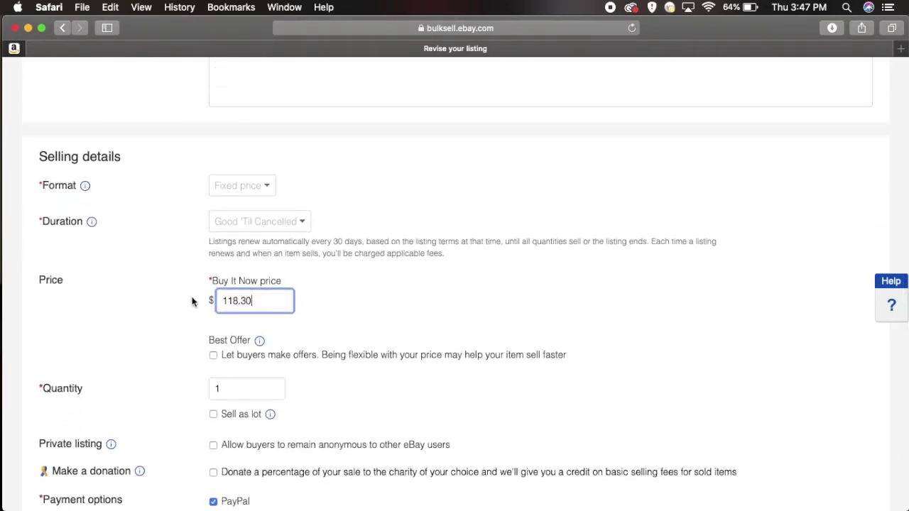
Try a new Buy It Now price, then undo it back to $118.30.
key("super+a")
type("1")
type("99")
type(".00")
left_click(316, 321)
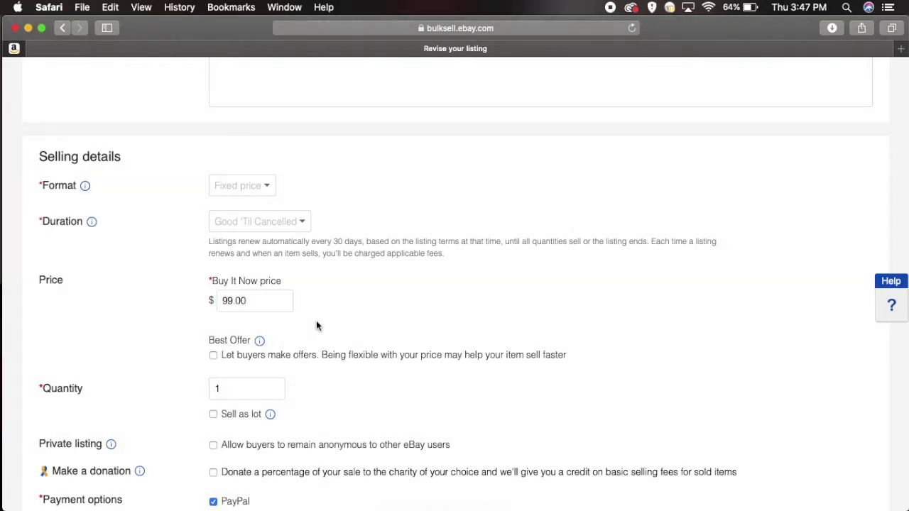
key("super+z")
scroll(217, 222, "down", 5)
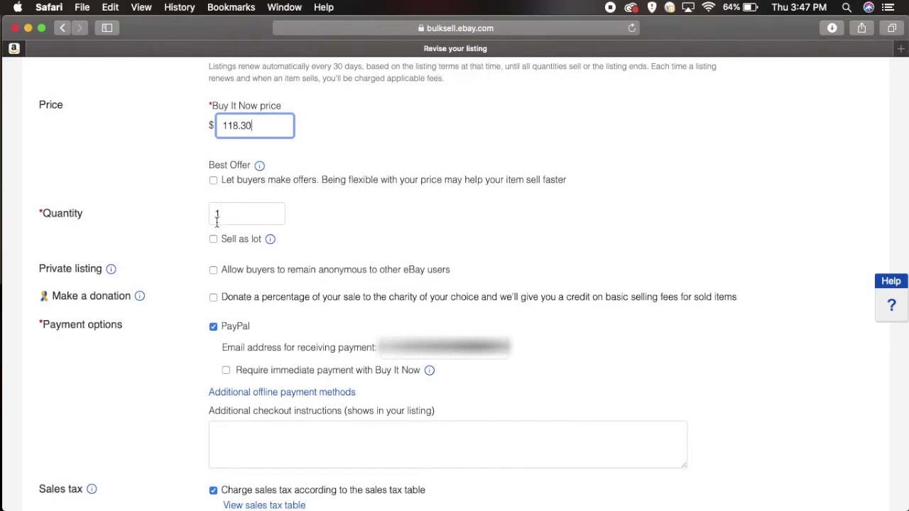
left_click(229, 213)
Raise the listing quantity to 2.
scroll(228, 213, "up", 20)
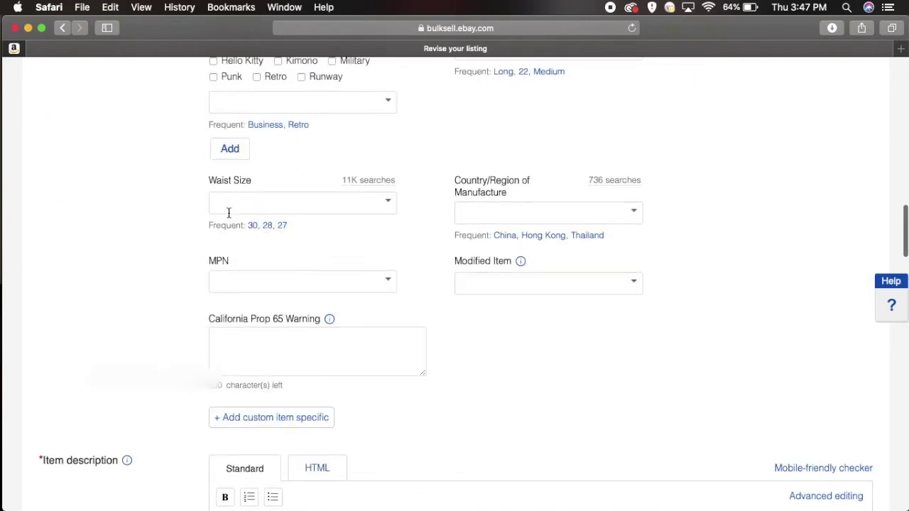
scroll(228, 212, "down", 10)
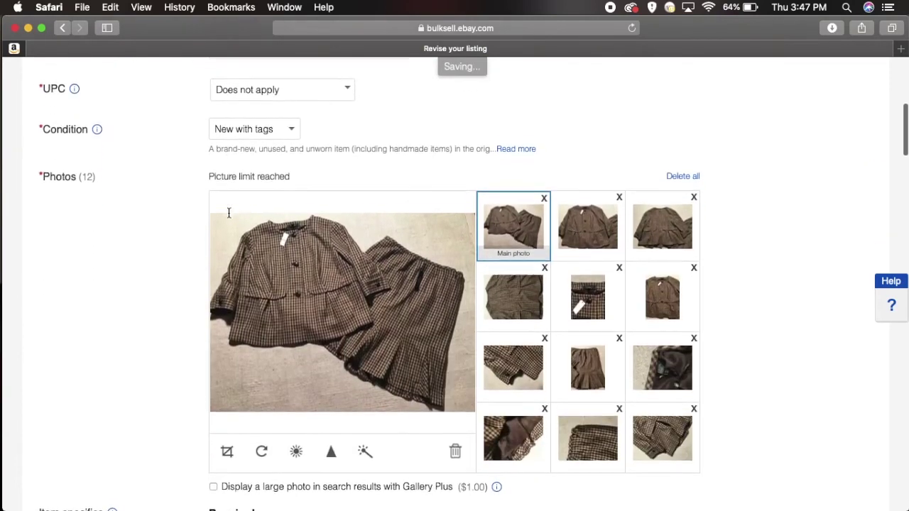
scroll(227, 217, "down", 10)
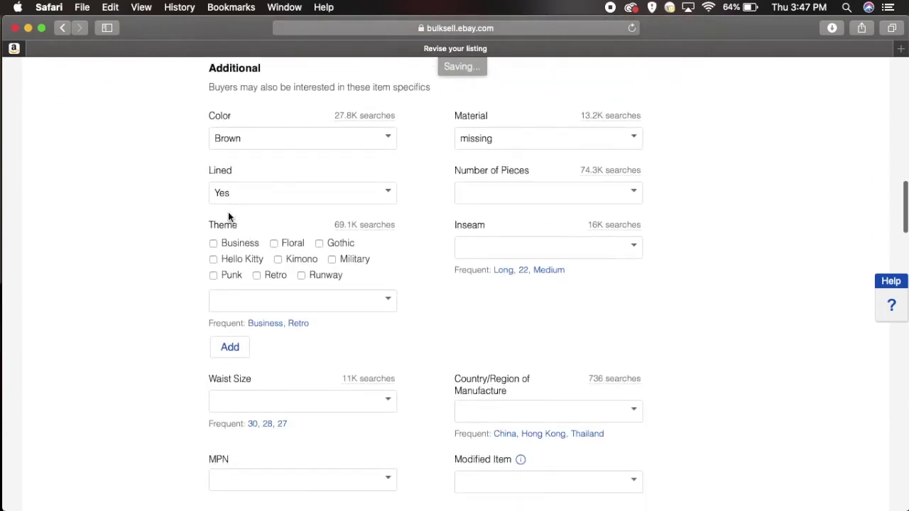
scroll(228, 214, "down", 10)
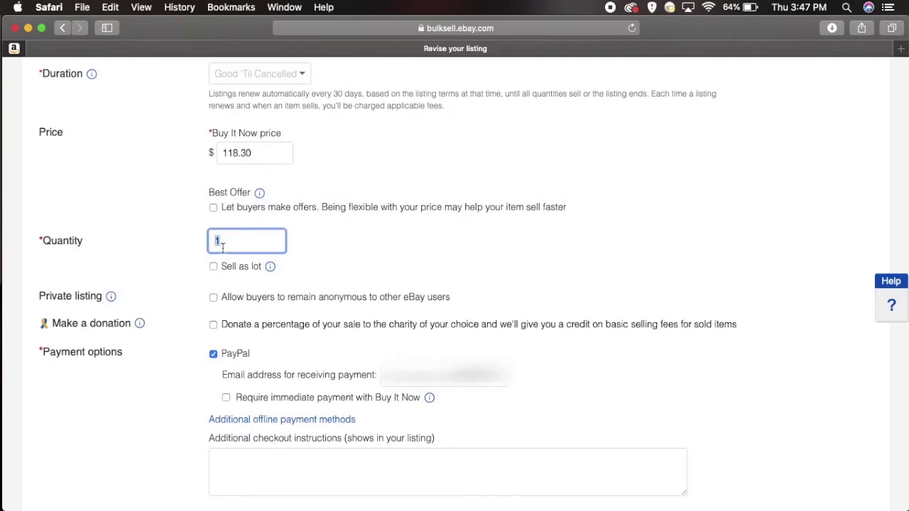
type("2")
Make USPS Priority Mail domestic shipping free, dropping the cost from $10.99 to $0.00.
scroll(223, 334, "down", 15)
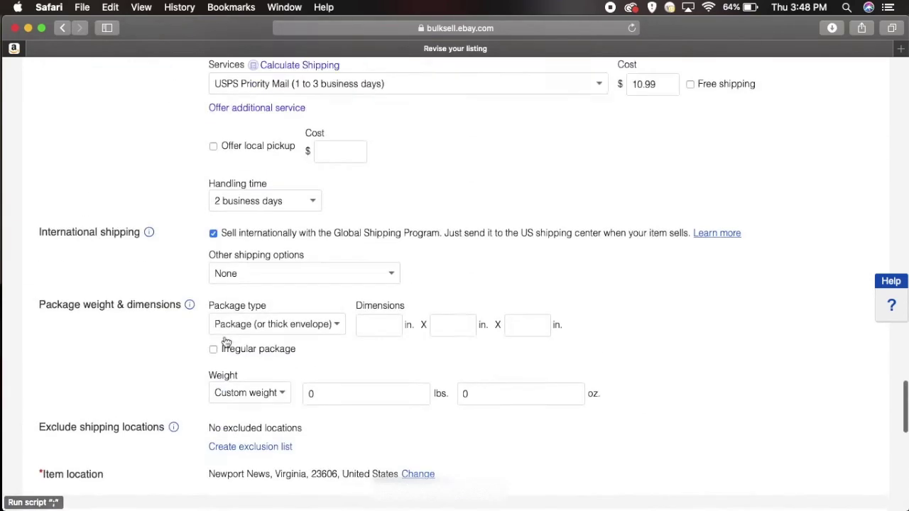
scroll(226, 342, "up", 8)
scroll(225, 342, "down", 3)
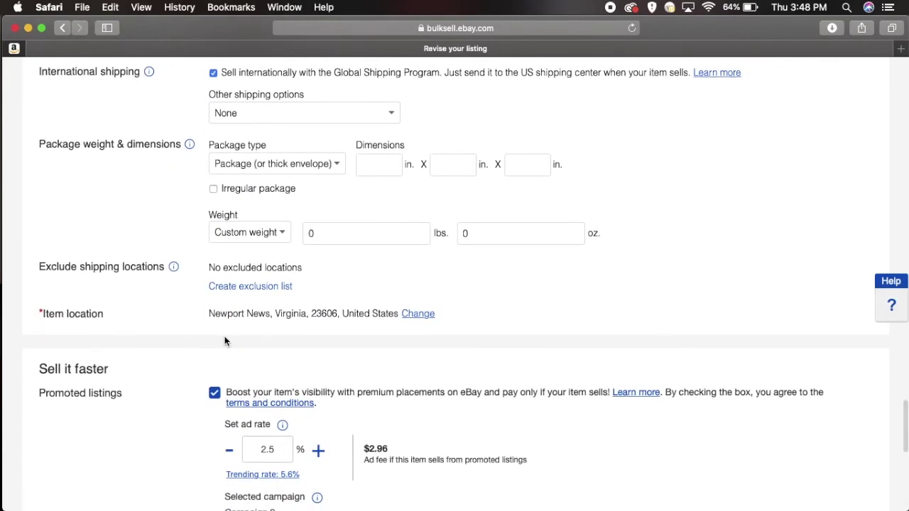
scroll(224, 341, "down", 1)
scroll(225, 342, "down", 1)
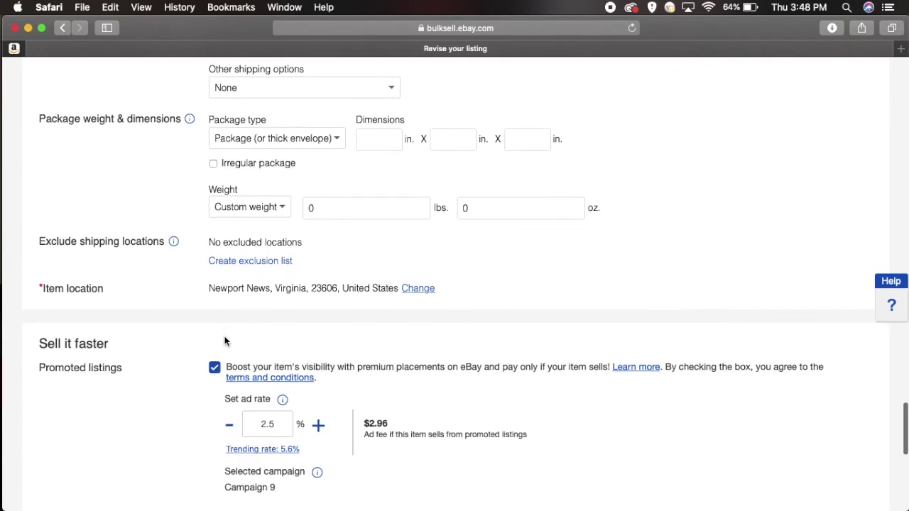
scroll(224, 342, "down", 1)
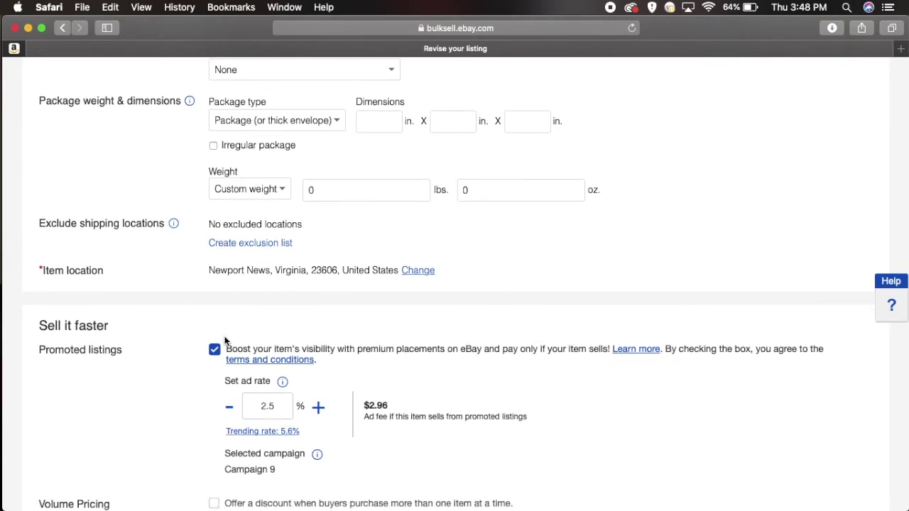
scroll(224, 342, "down", 10)
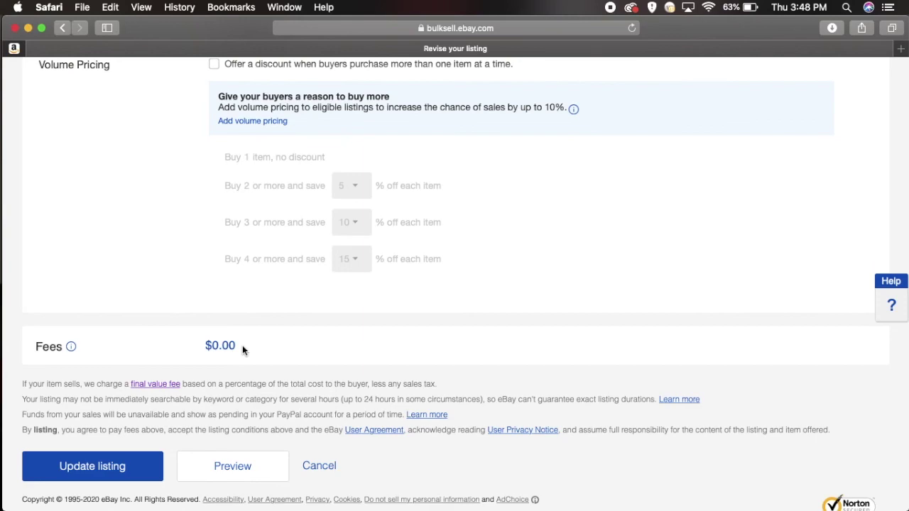
scroll(242, 345, "up", 15)
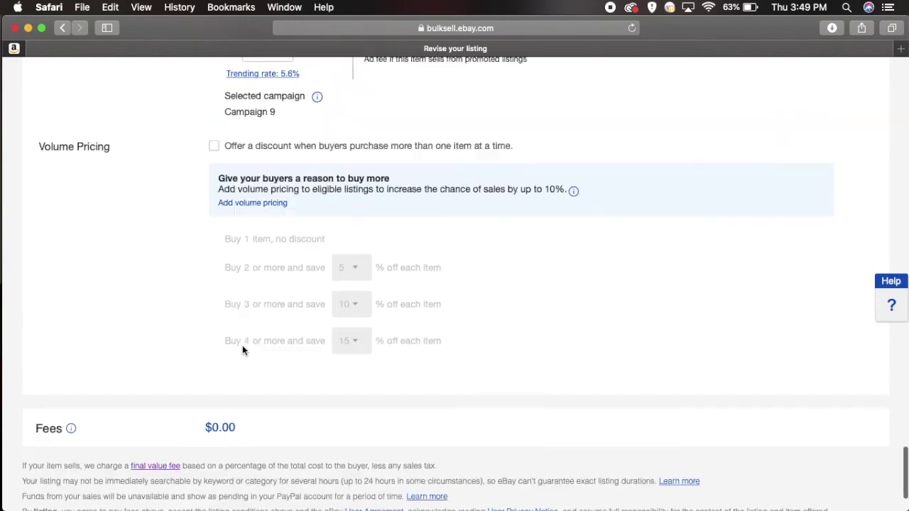
scroll(242, 348, "down", 10)
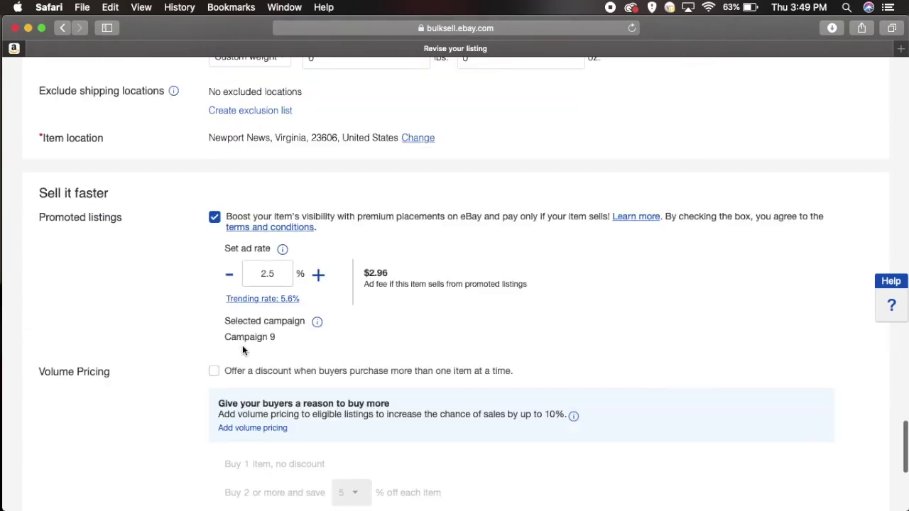
scroll(243, 345, "up", 8)
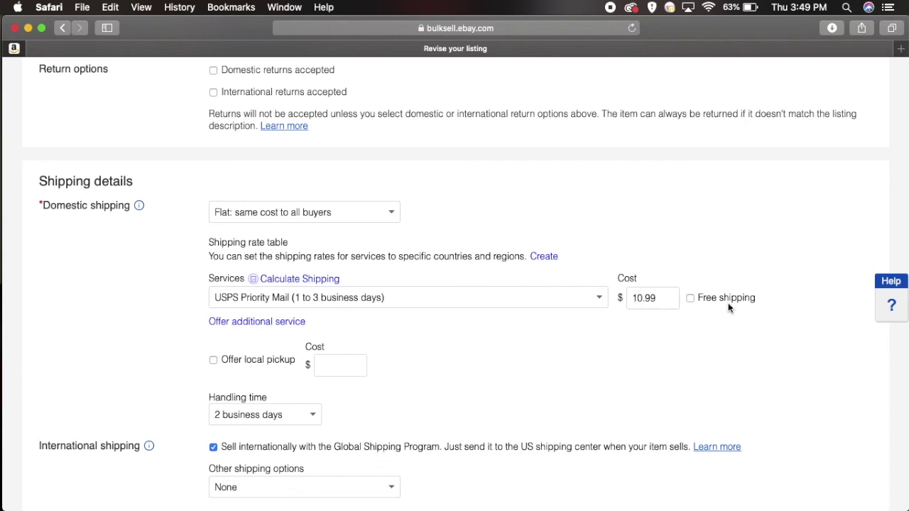
left_click(690, 299)
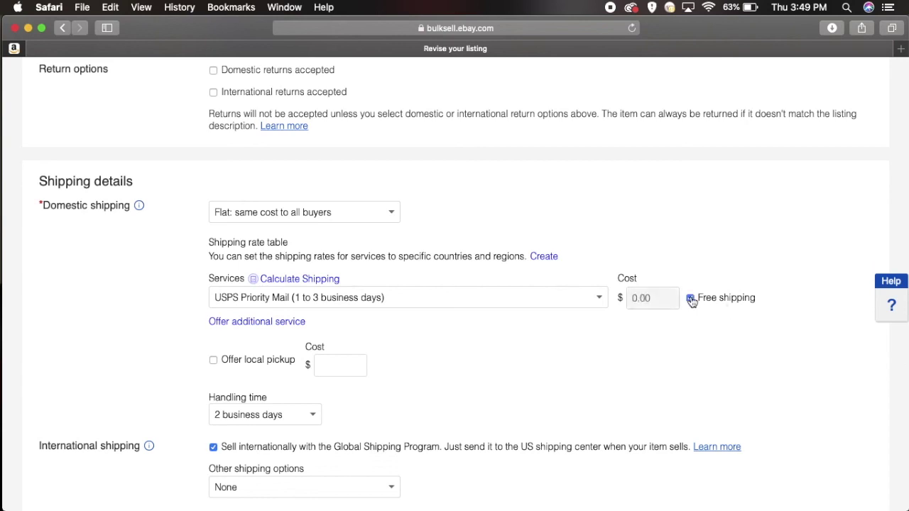
scroll(497, 284, "down", 20)
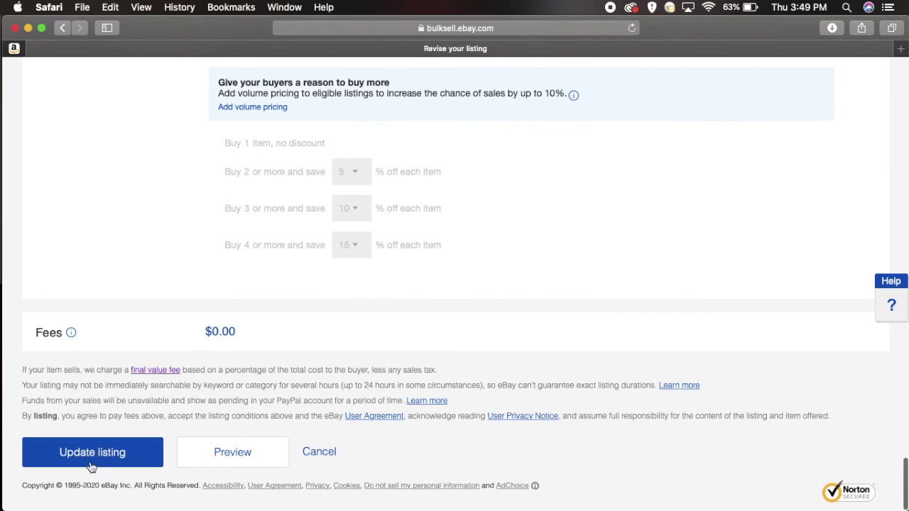
Submit the revised Talbots skirt suit listing with Update listing to save all changes.
left_click(64, 451)
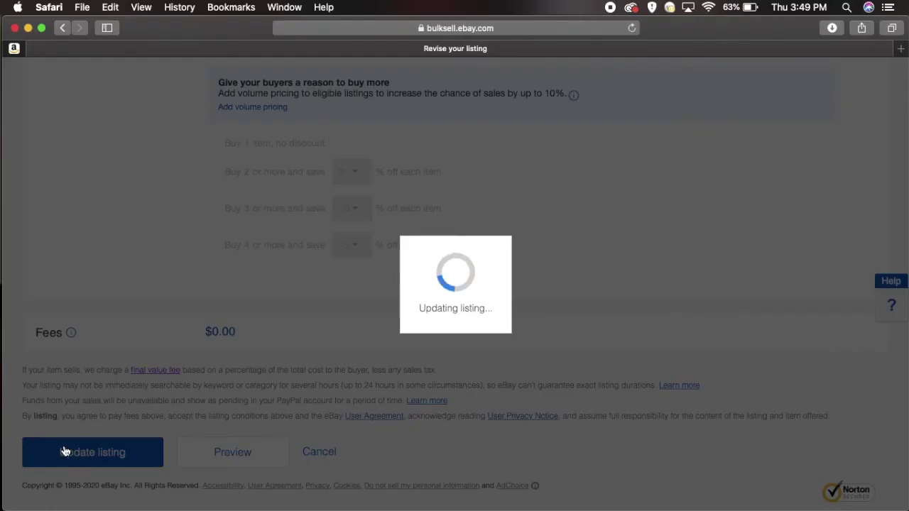